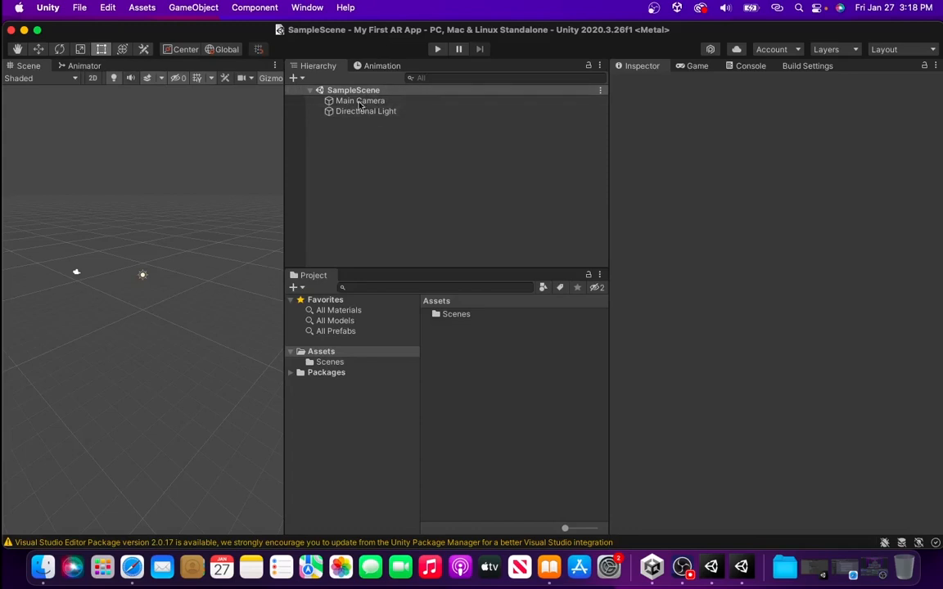
- Rename the SampleScene asset in the Scenes folder to ARscene and reload the open scene
double_click(466, 317)
right_click(469, 317)
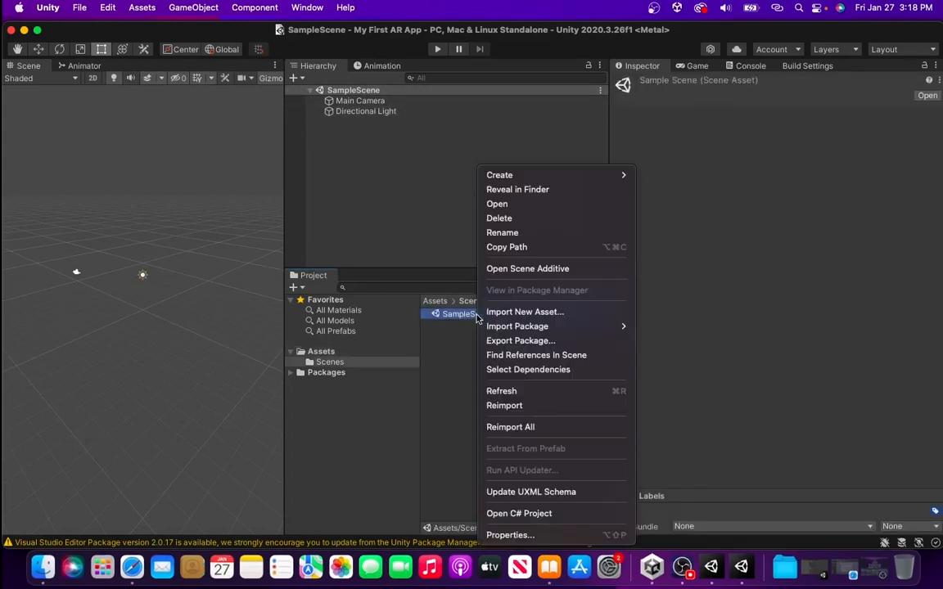
click(524, 232)
text(ARscene)
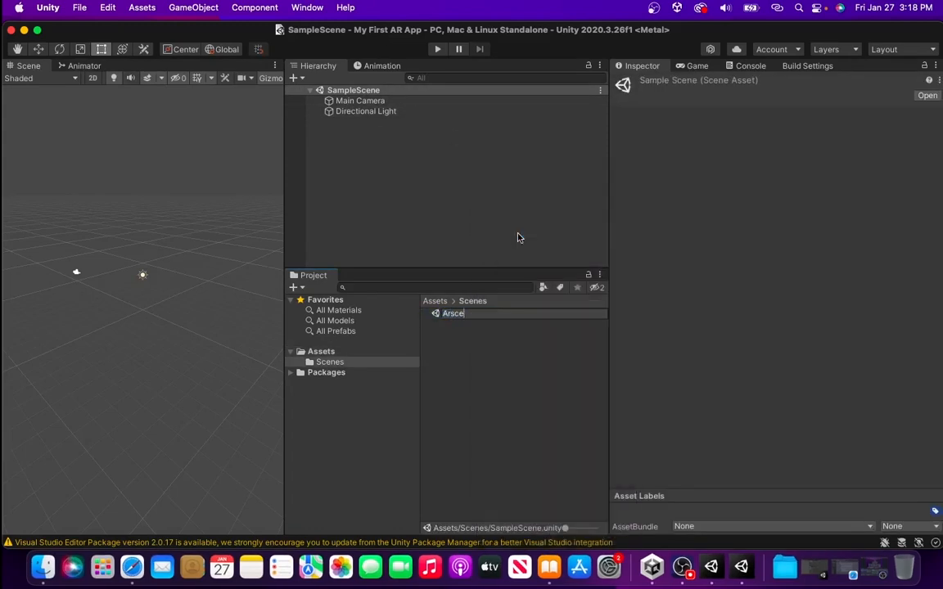
key(Return)
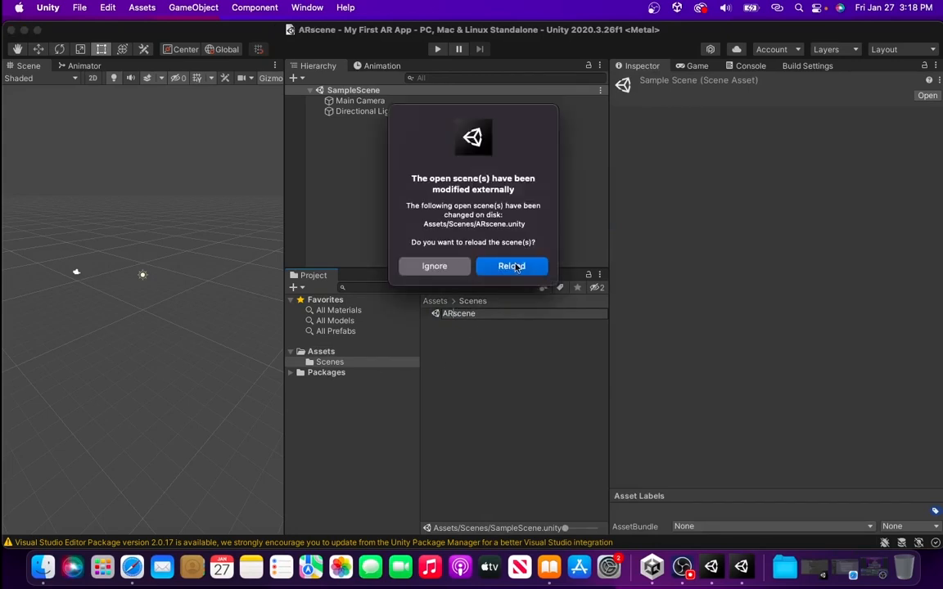
click(491, 267)
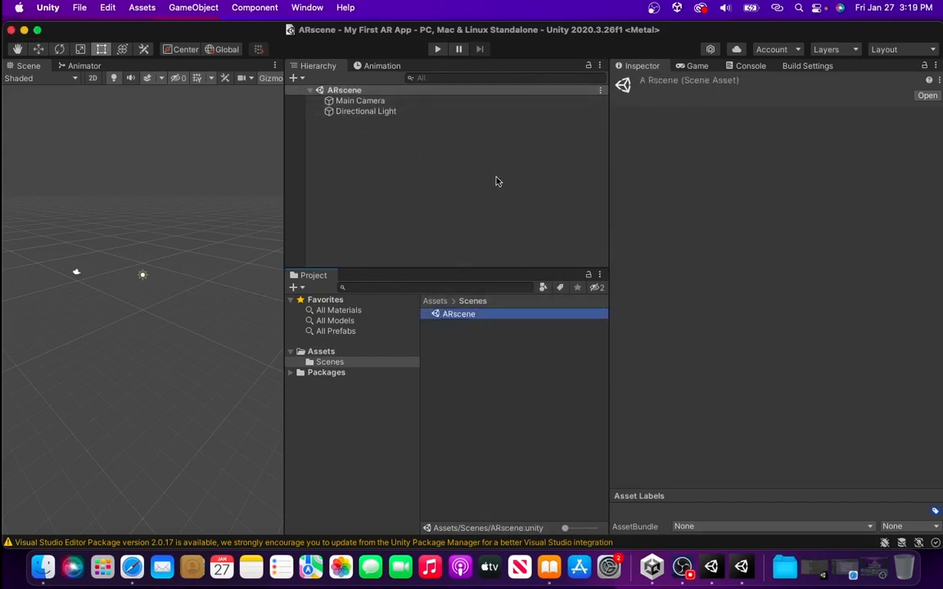
- Open the Package Manager and list the packages of the Unity Registry
click(325, 8)
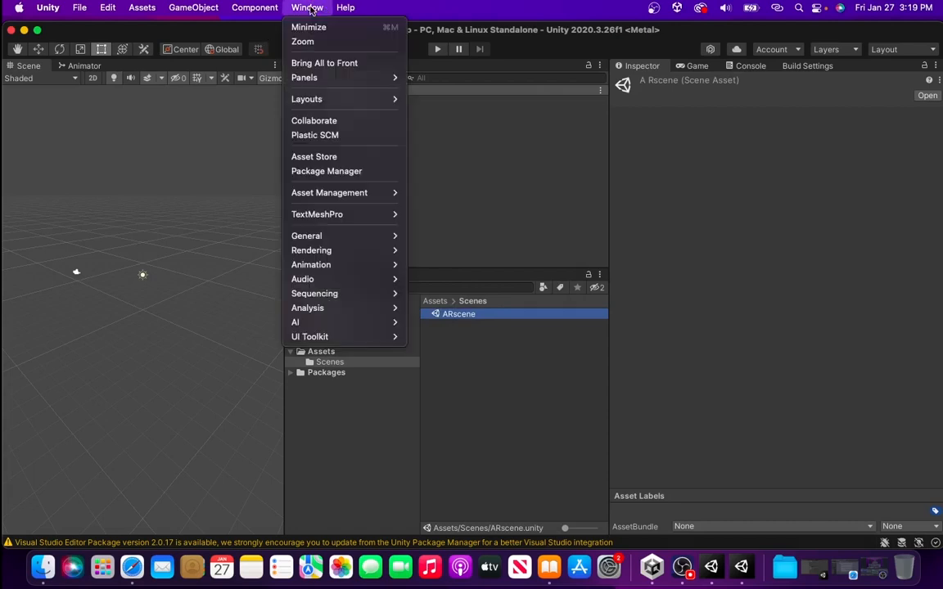
click(363, 171)
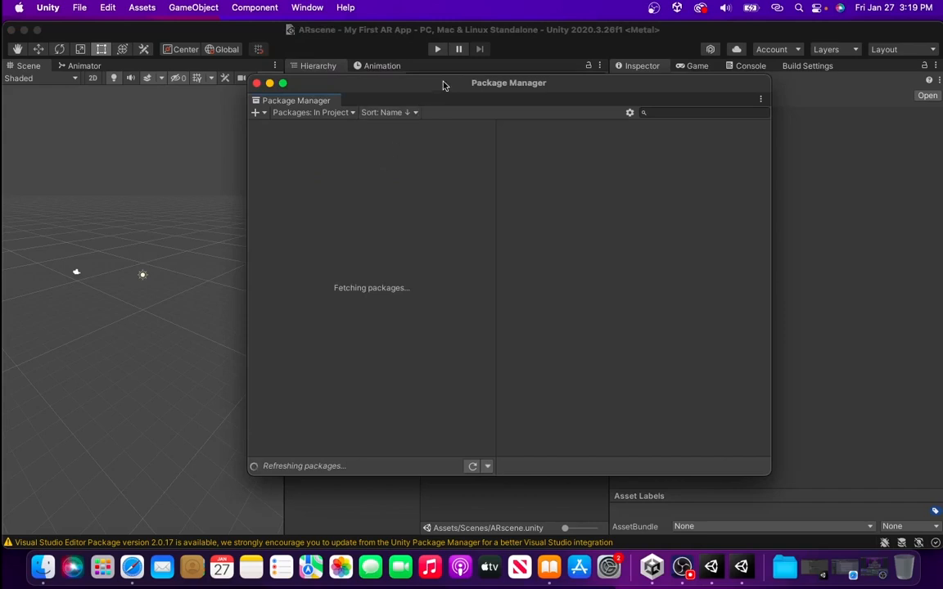
drag(443, 81, 446, 77)
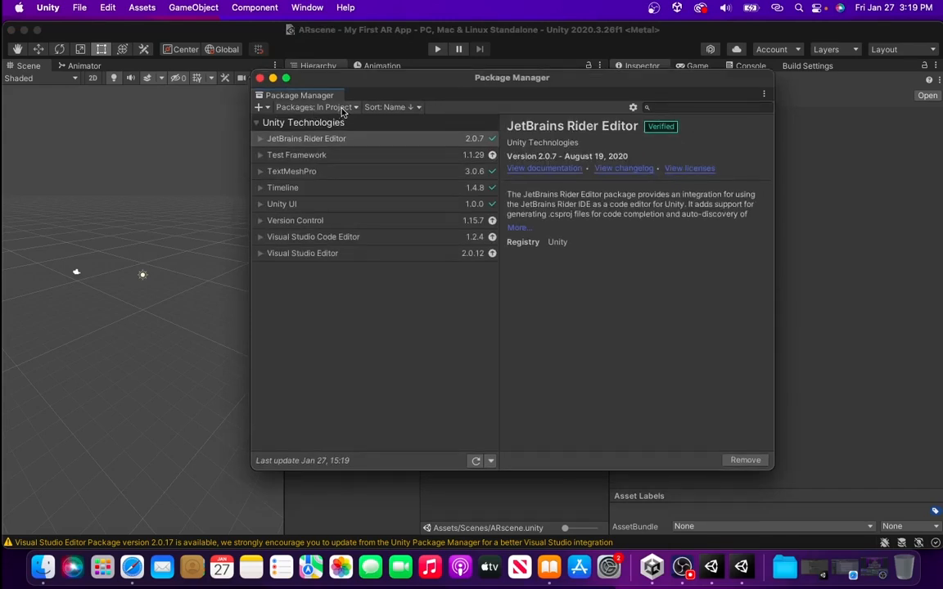
click(344, 108)
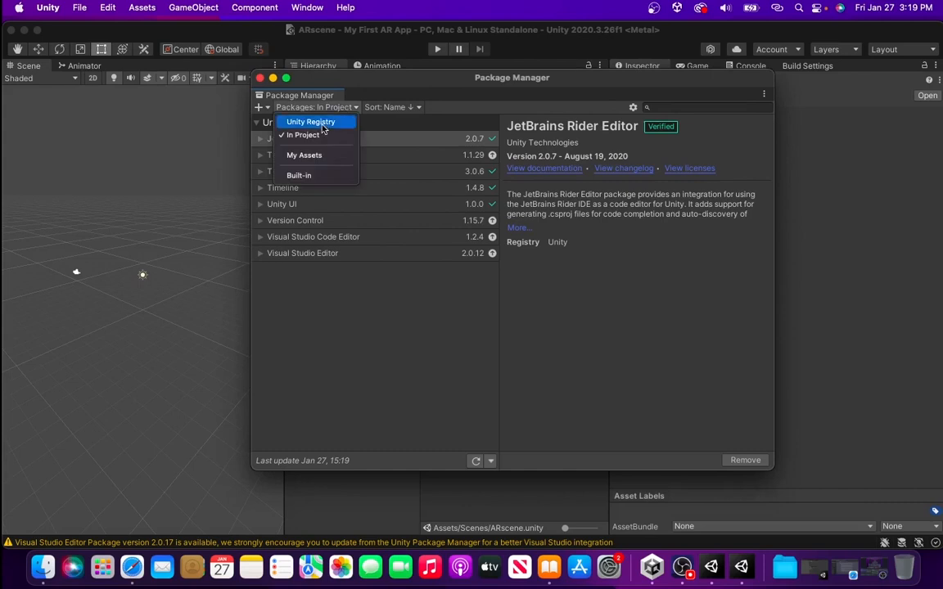
click(336, 124)
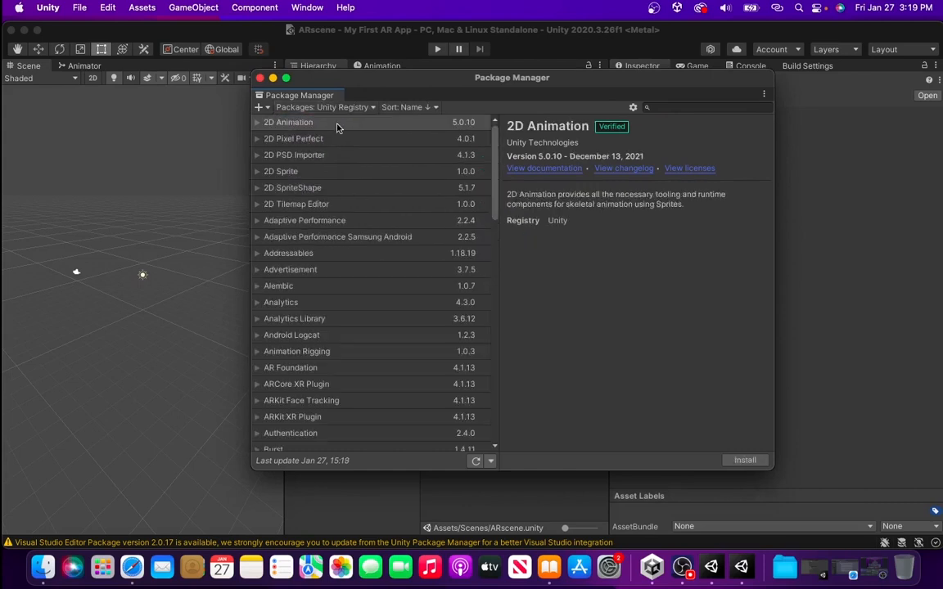
- Install the verified AR Foundation package, version 4.1.13, after checking its other available versions
scroll(311, 221, down, 5)
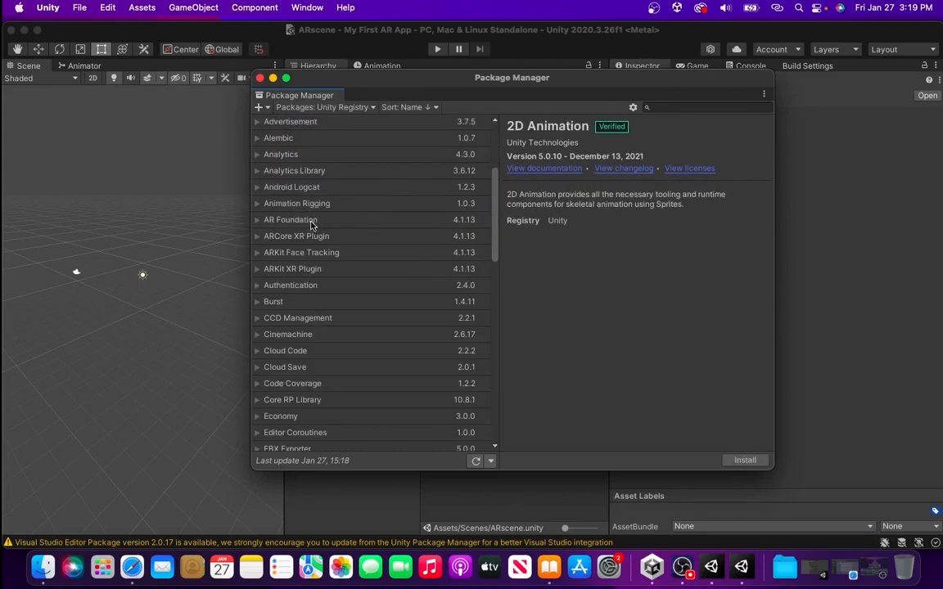
click(309, 220)
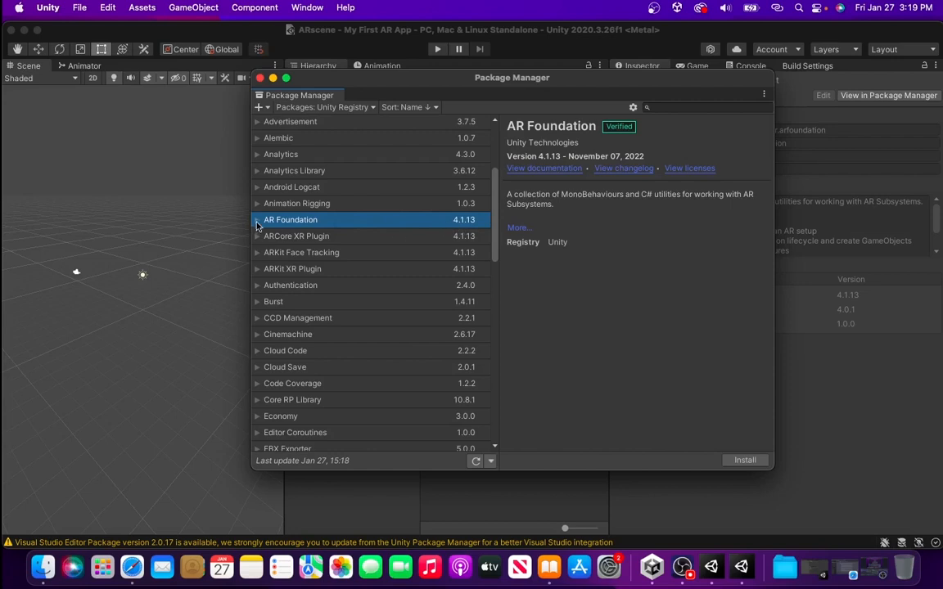
click(257, 221)
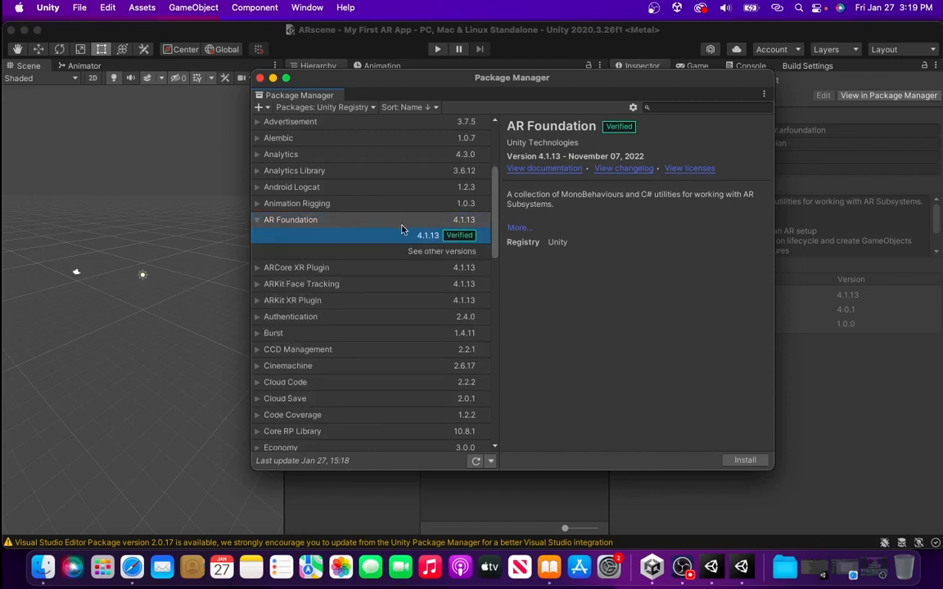
click(430, 251)
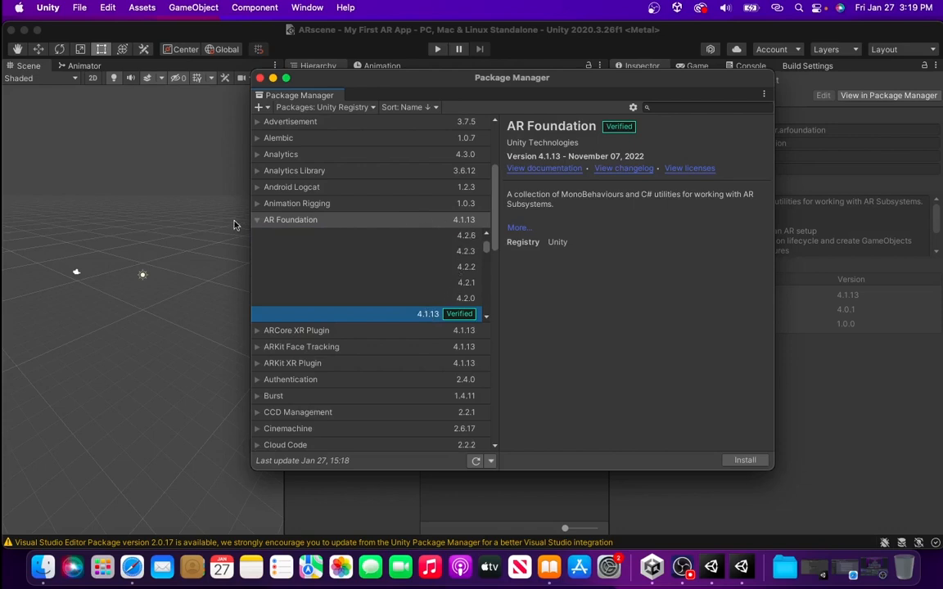
click(256, 221)
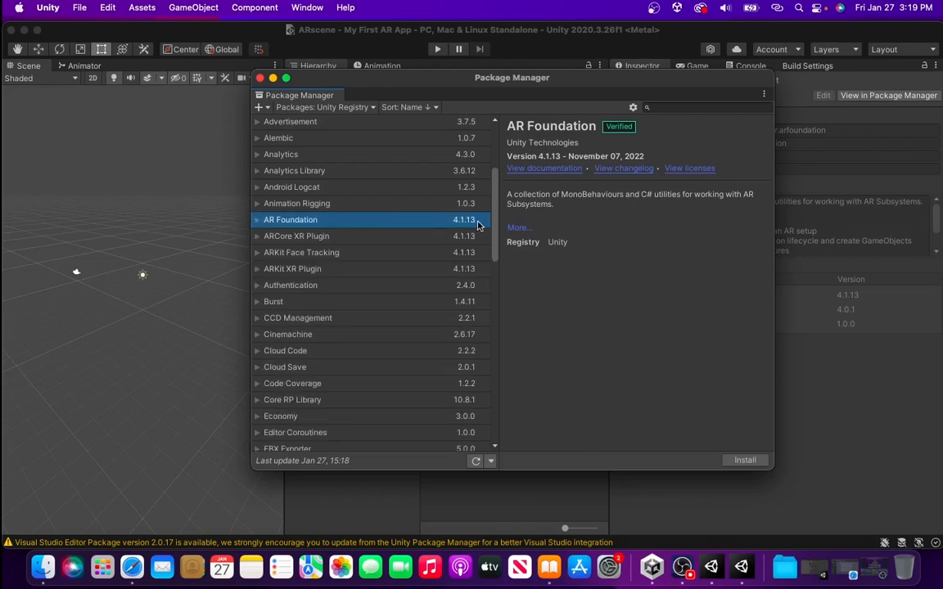
click(748, 461)
- Install the ARCore XR Plugin 4.1.13 package and close the Package Manager
click(344, 237)
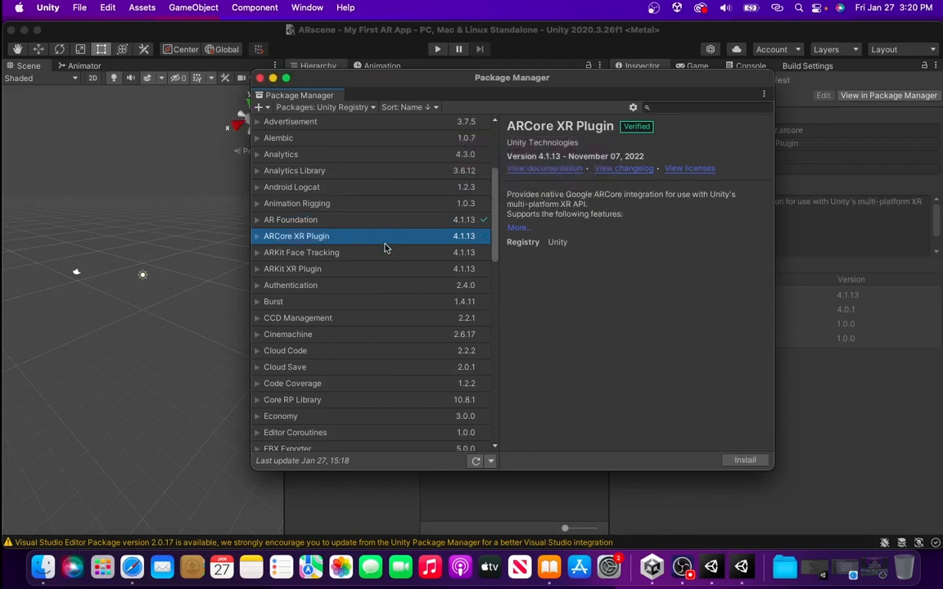
click(330, 269)
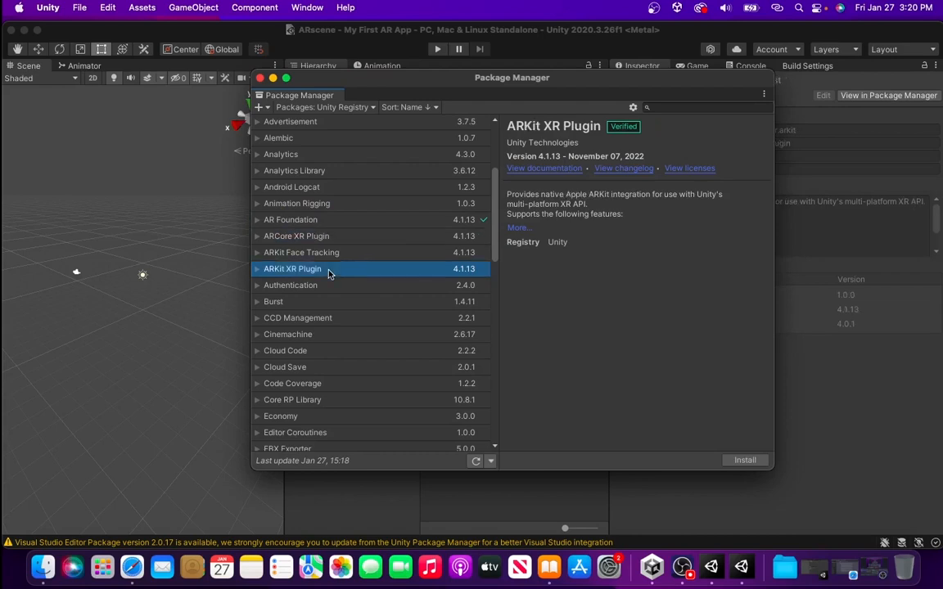
click(357, 237)
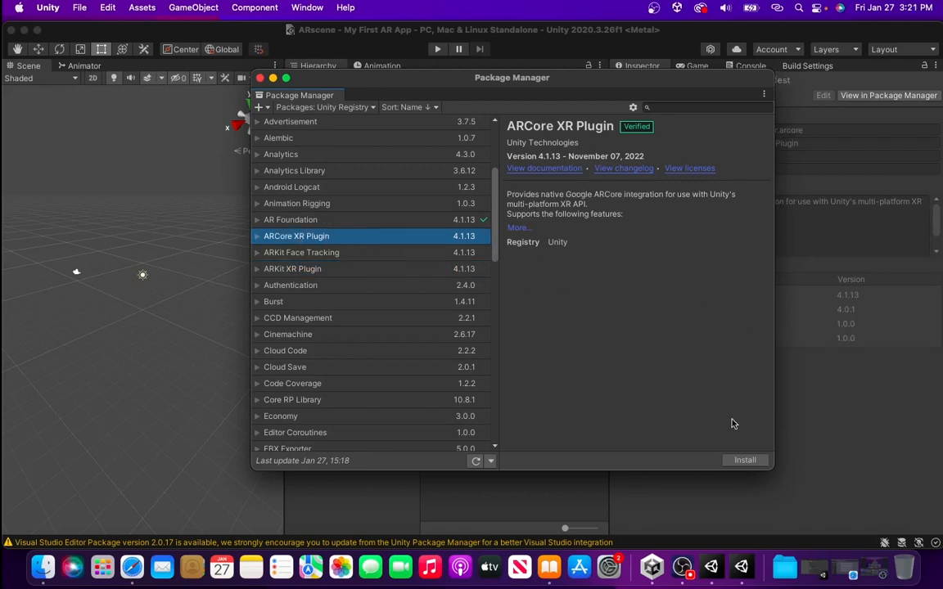
click(747, 461)
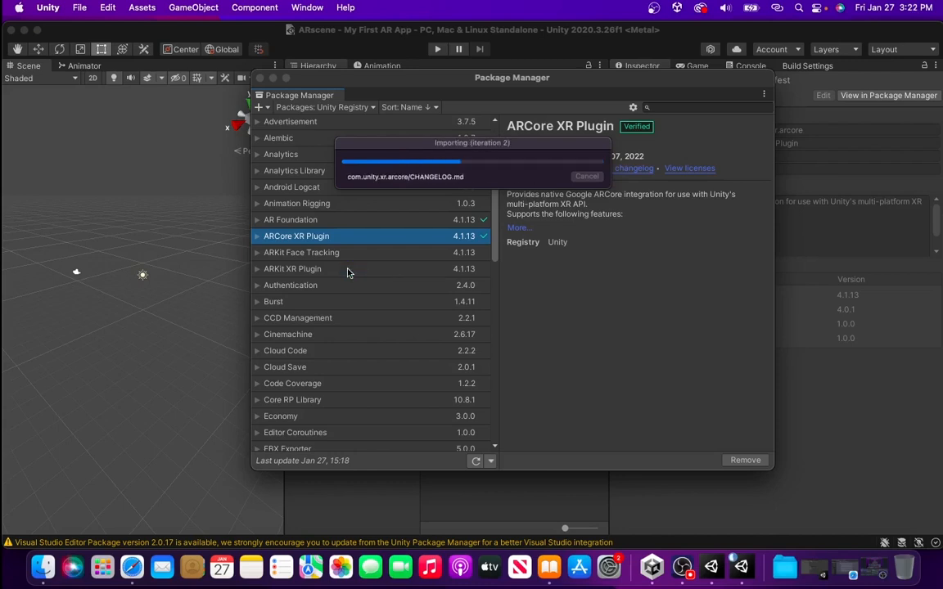
click(259, 79)
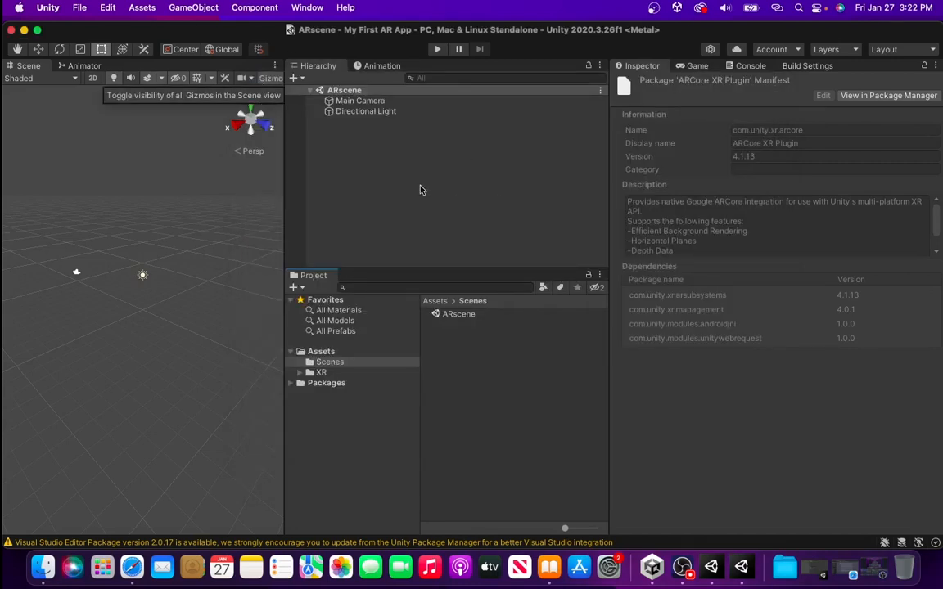
- Delete the Main Camera from the ARscene hierarchy
click(367, 101)
right_click(365, 102)
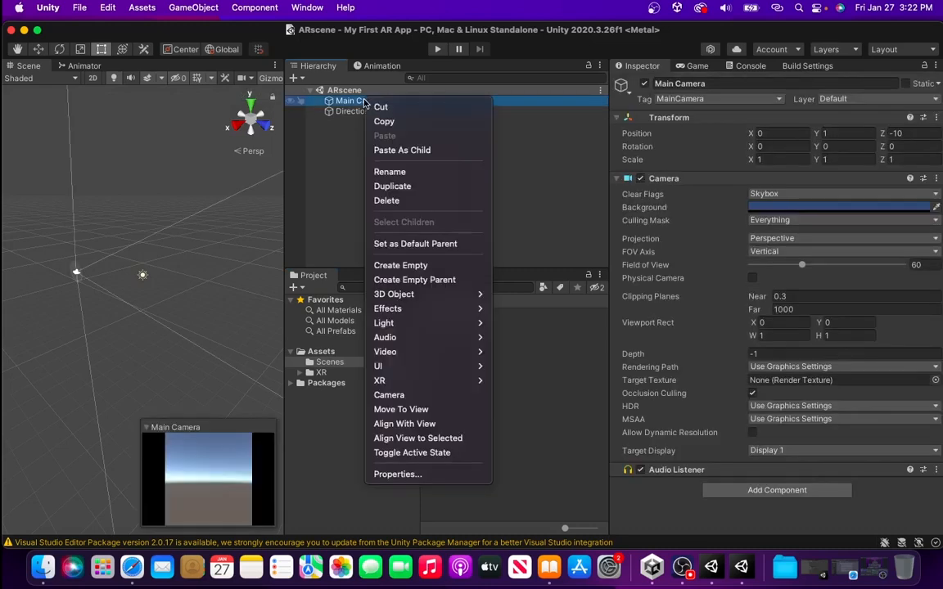
click(388, 201)
- Add an AR Session Origin object to the scene
right_click(384, 149)
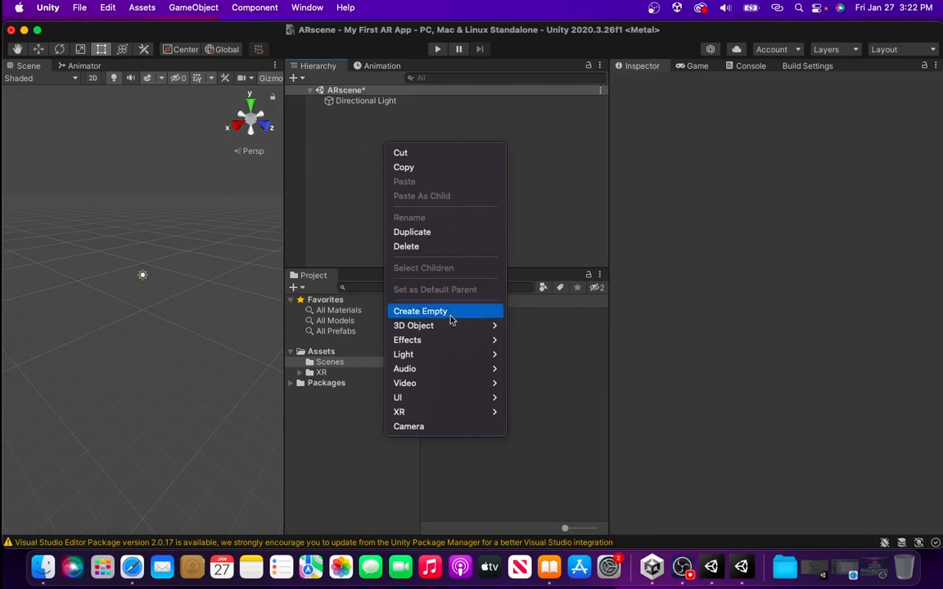
mouse_move(461, 412)
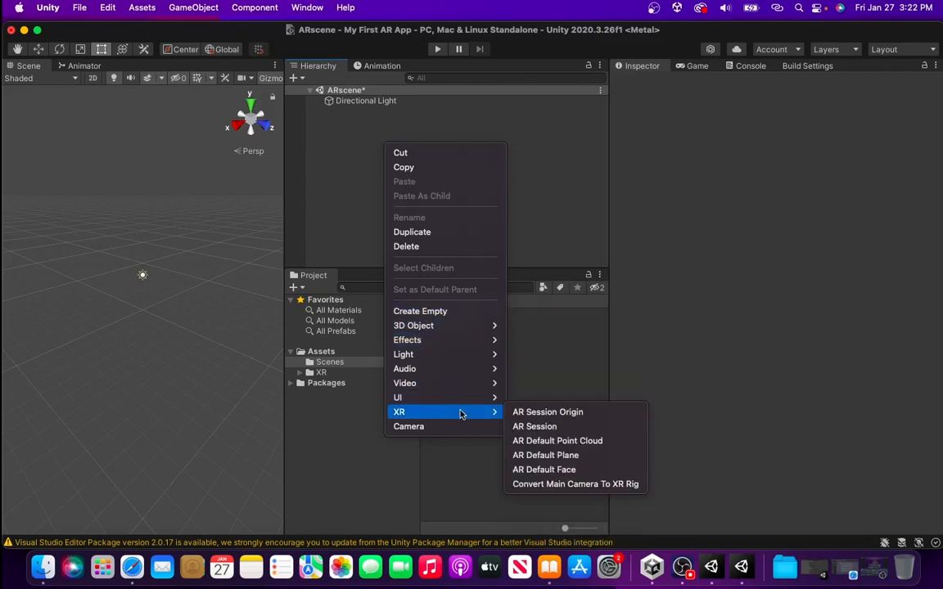
click(546, 413)
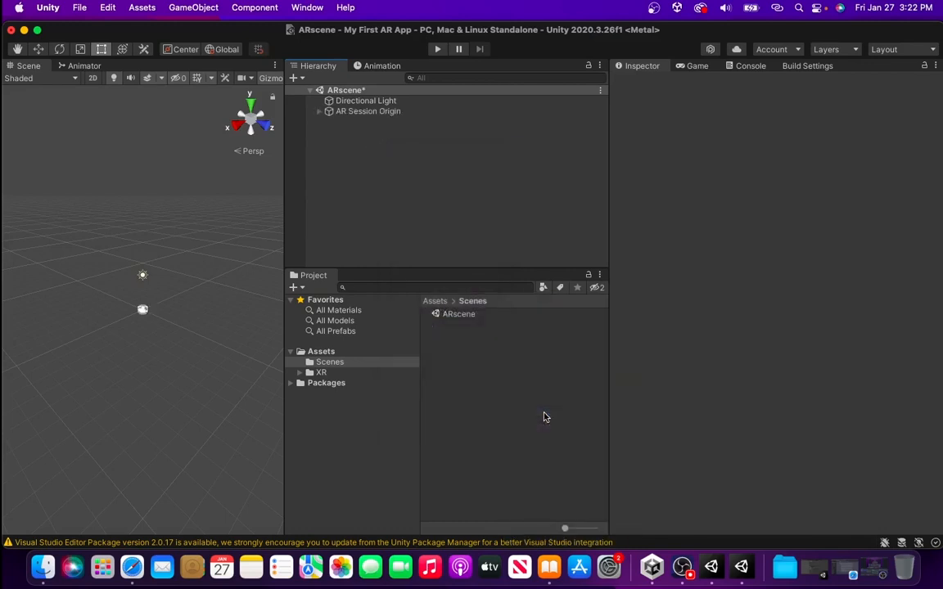
- Add an AR Session object to the scene and inspect the AR Camera nested under AR Session Origin
right_click(390, 141)
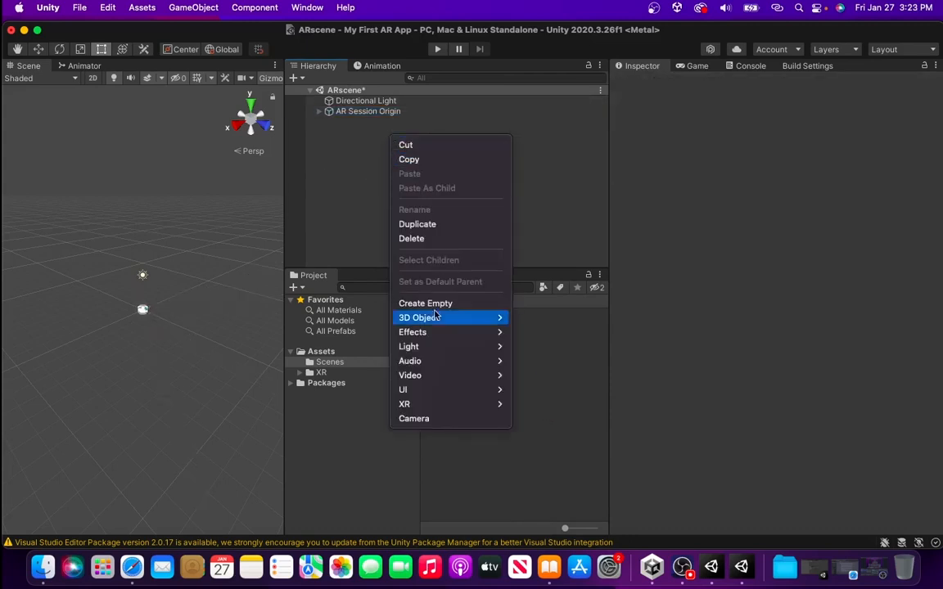
mouse_move(431, 407)
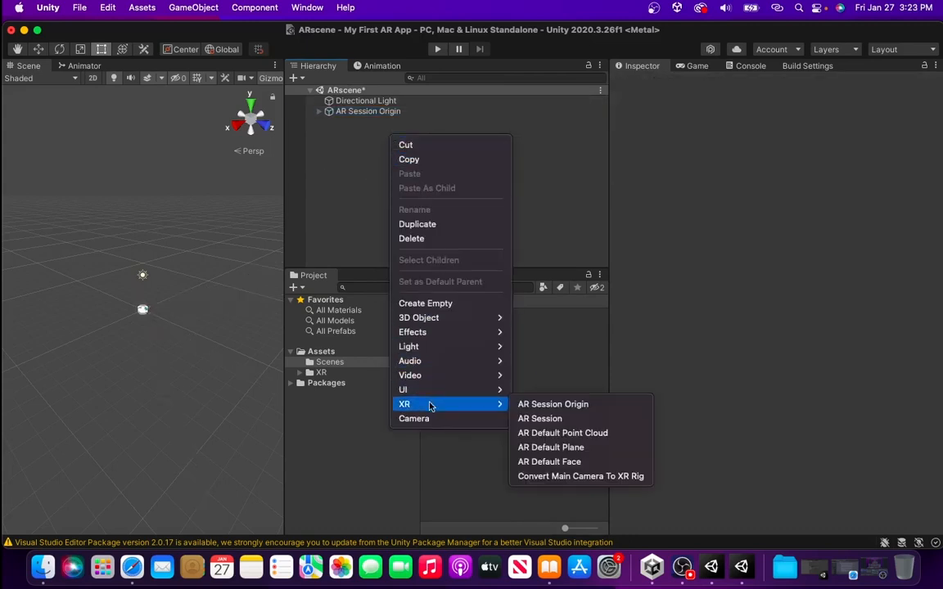
click(551, 423)
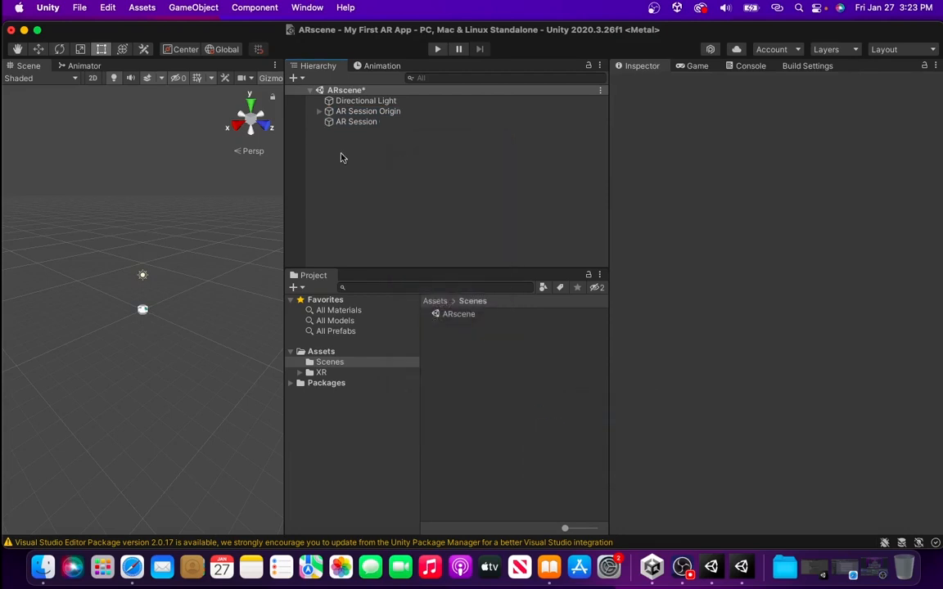
click(318, 113)
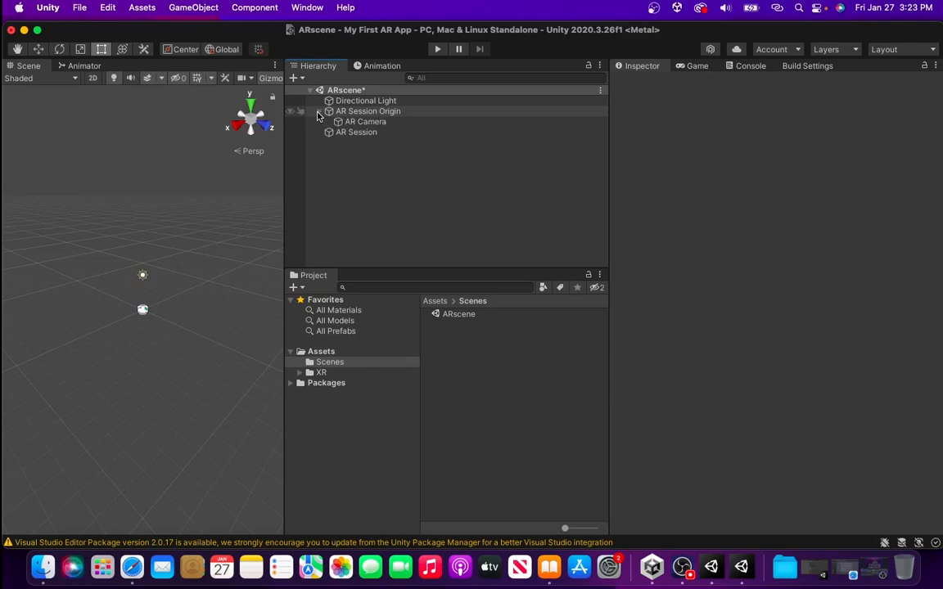
click(365, 122)
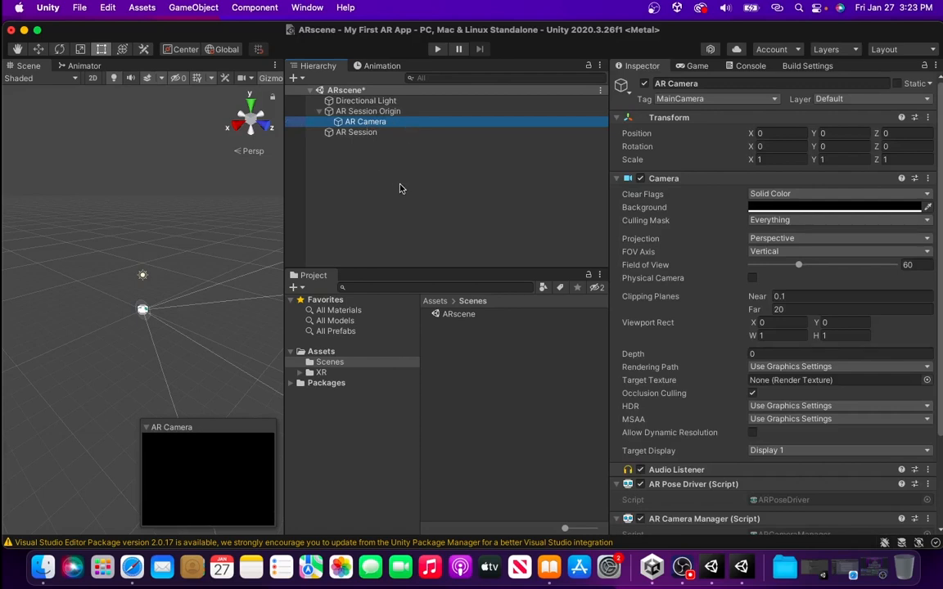
- Create a folder named Prefabs directly inside the project's Assets folder
click(435, 302)
right_click(456, 346)
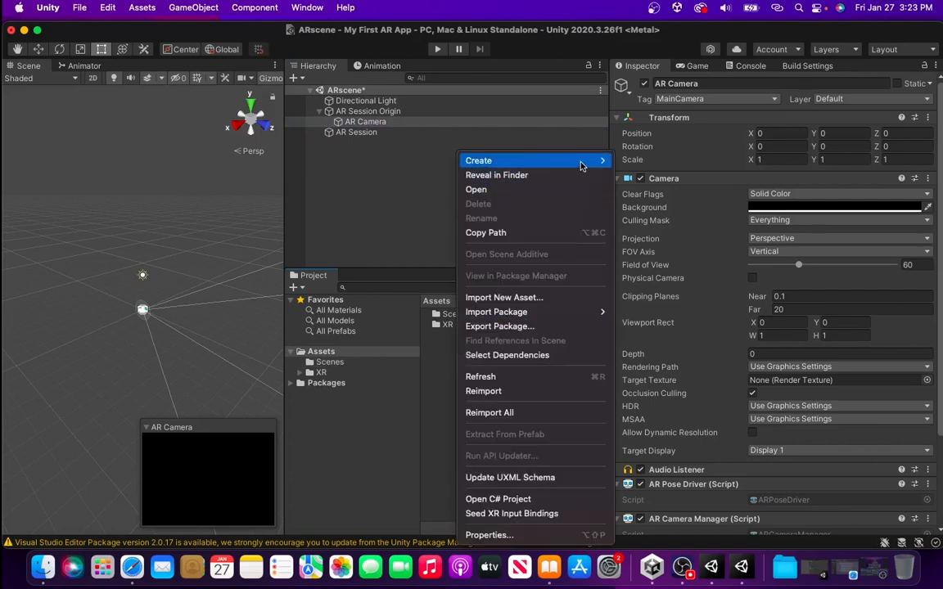
mouse_move(598, 160)
click(703, 17)
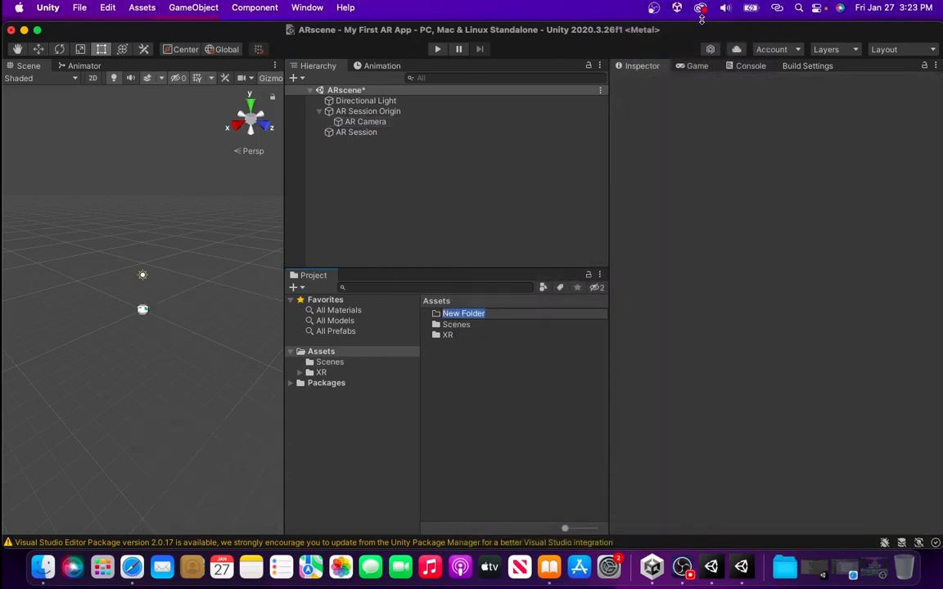
text(Prefabs)
key(Return)
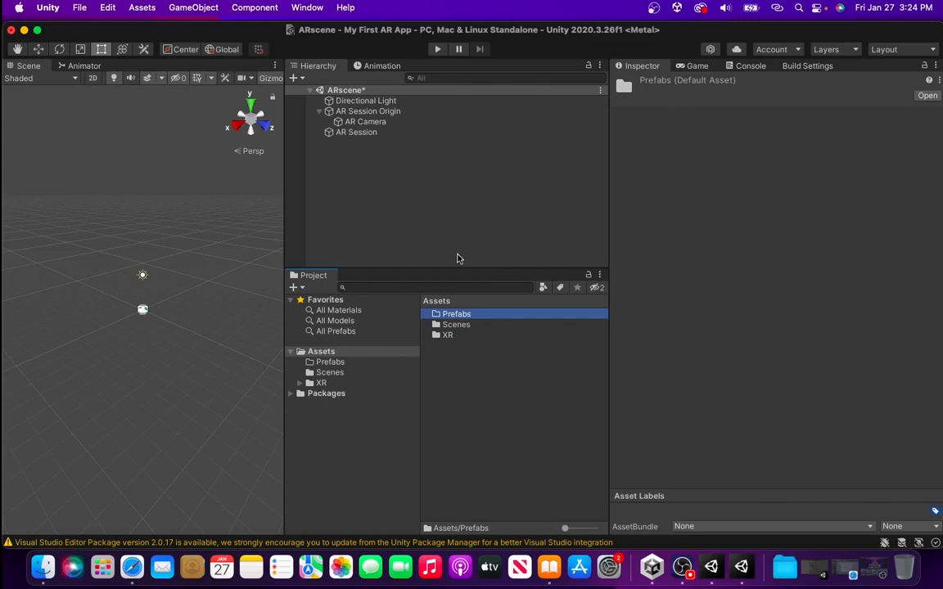
- Add a 3D sphere to the scene, keep the name Sphere, and reset its Transform
right_click(360, 159)
mouse_move(434, 341)
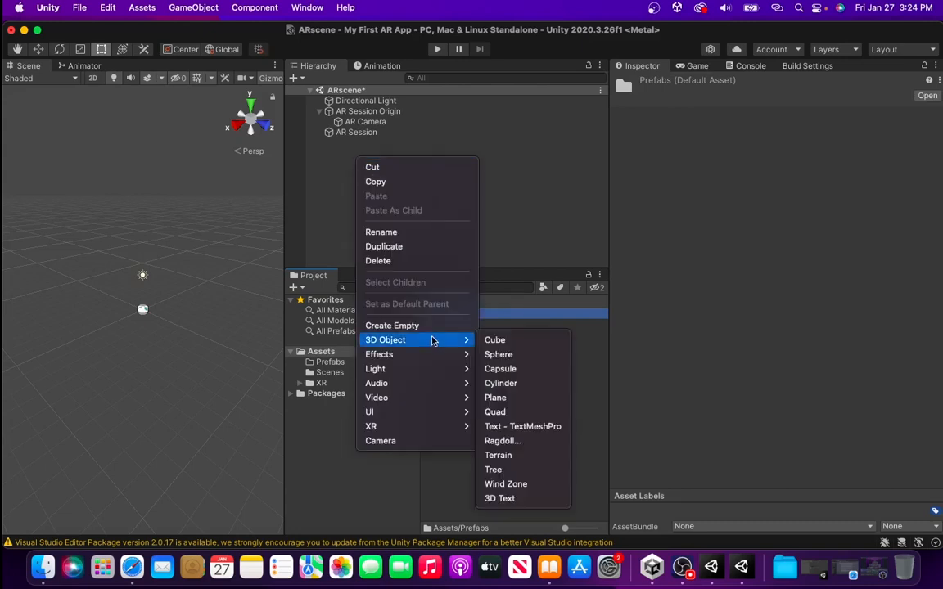
click(501, 354)
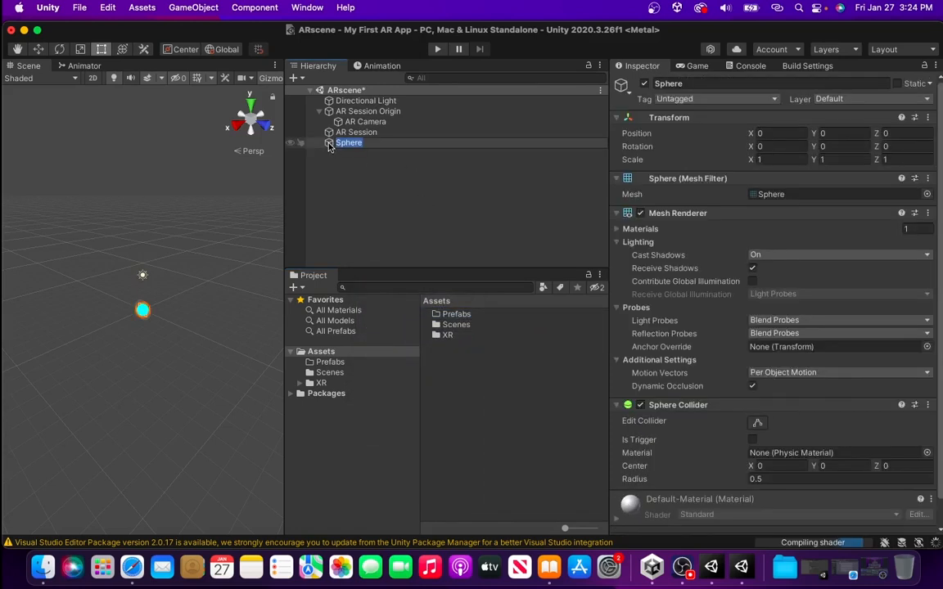
key(Return)
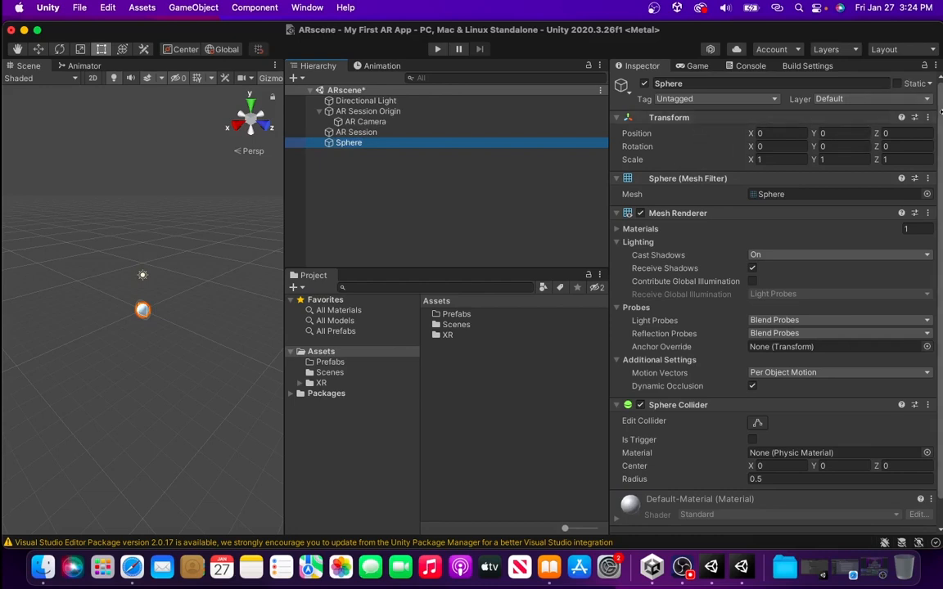
right_click(842, 117)
click(899, 132)
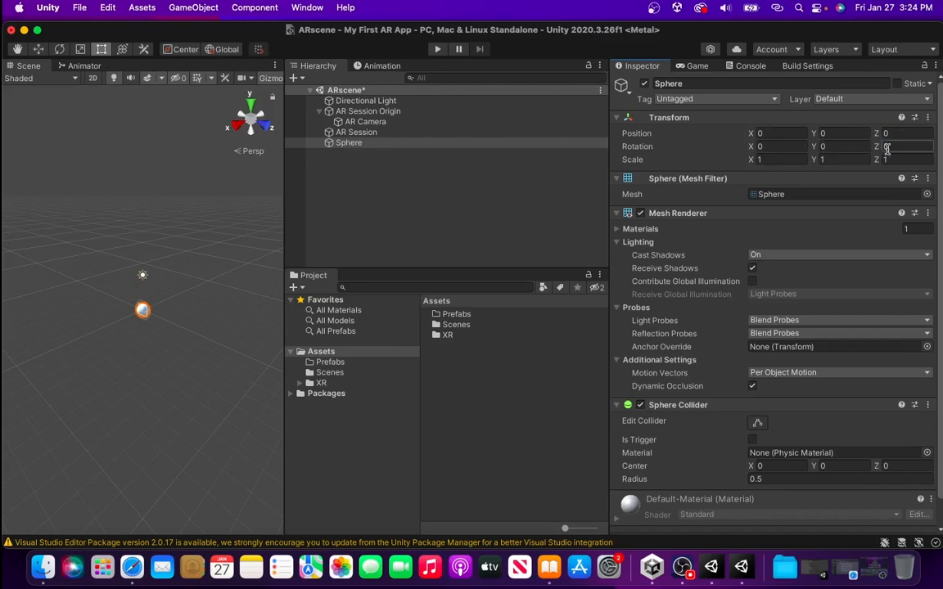
- Set the Sphere's scale to 0.2 on the X, Y and Z axes
click(363, 145)
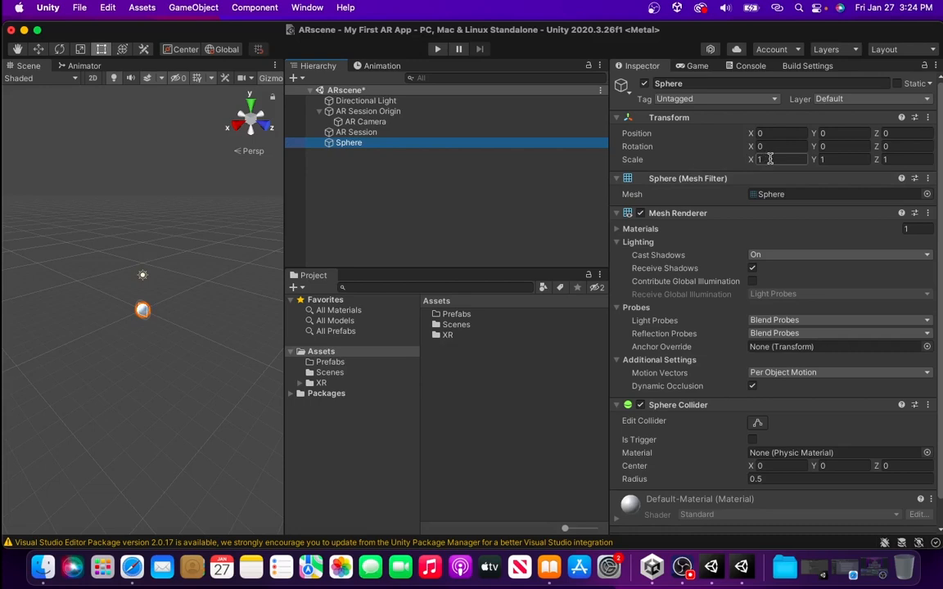
click(770, 159)
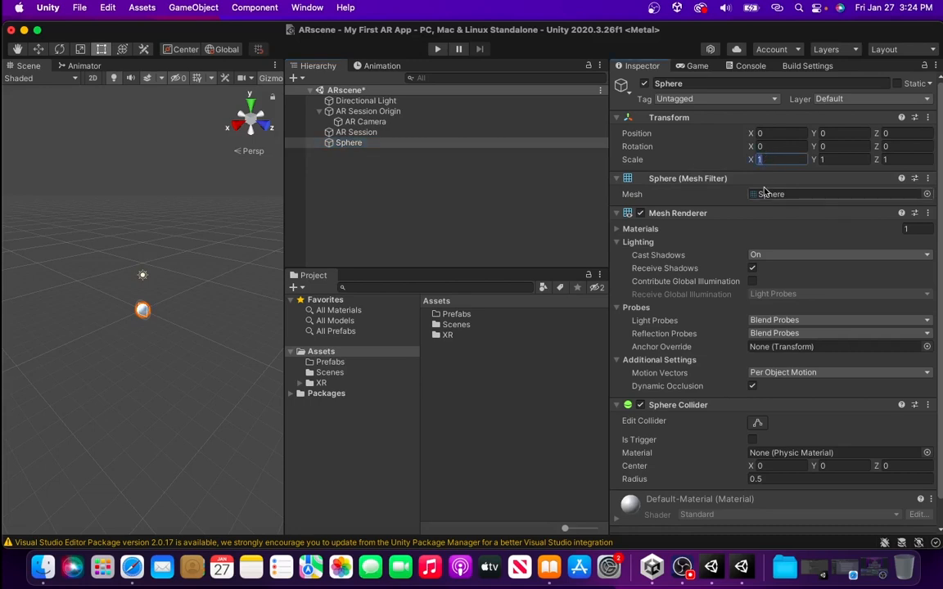
text(0.2)
click(835, 159)
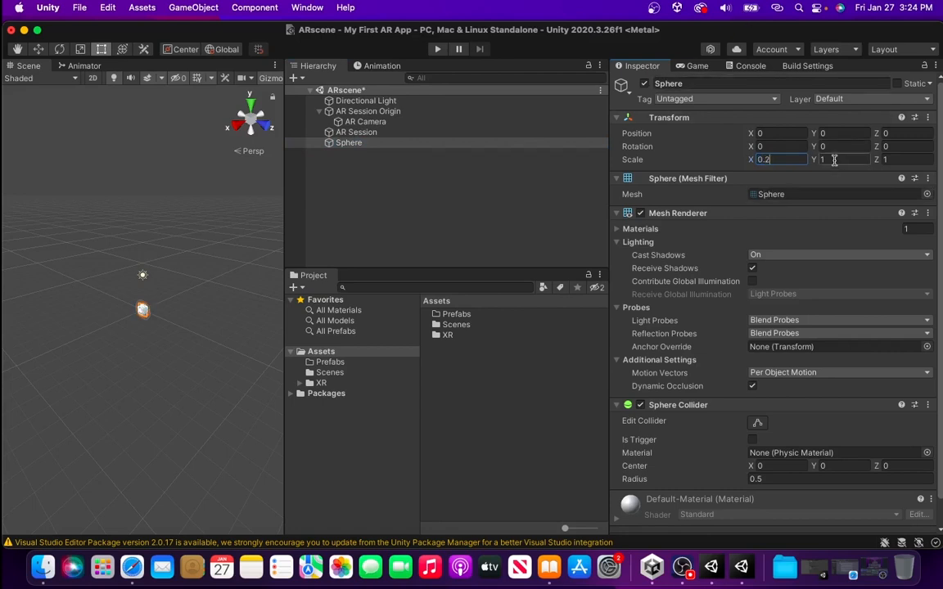
text(0.2)
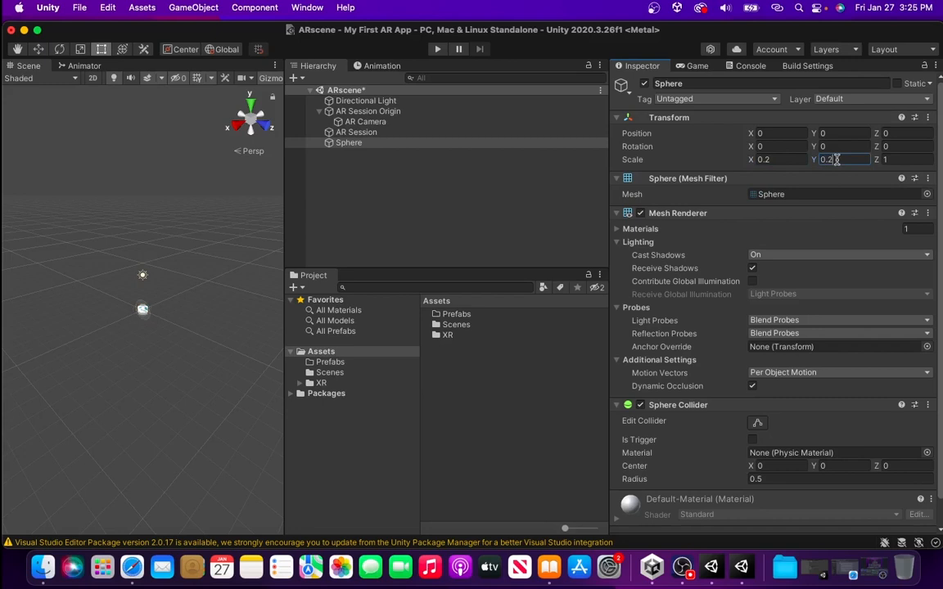
click(914, 159)
text(0.2)
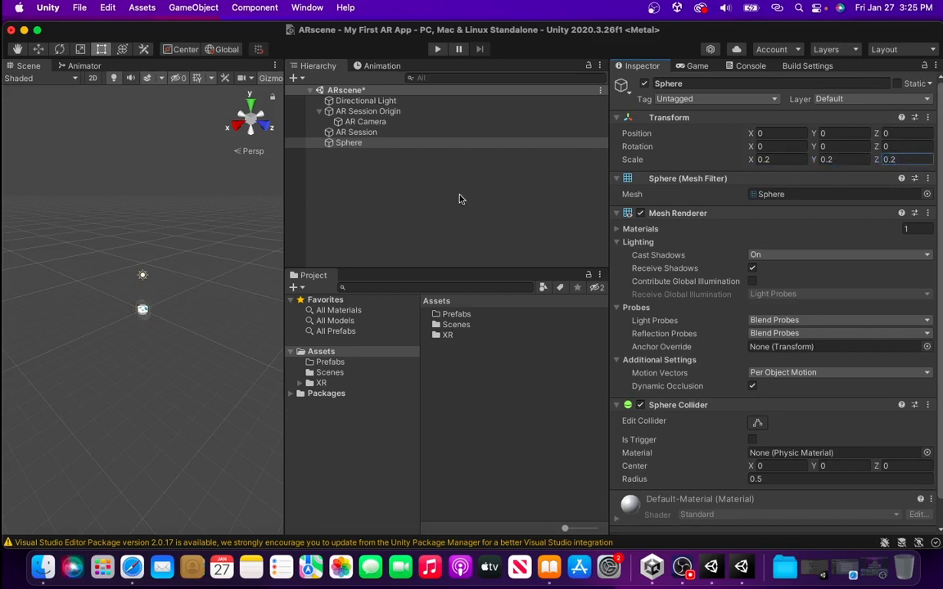
double_click(344, 143)
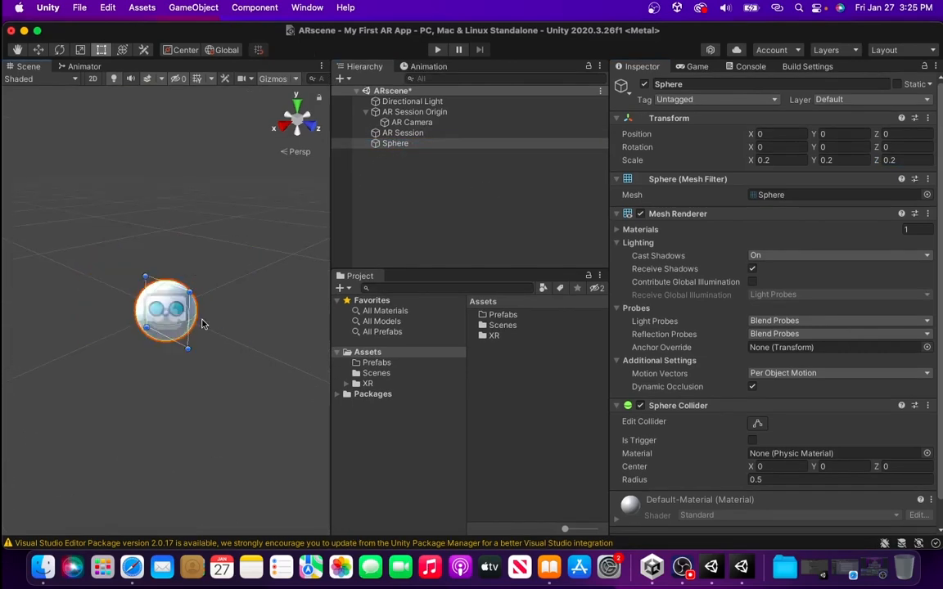
scroll(199, 321, up, 3)
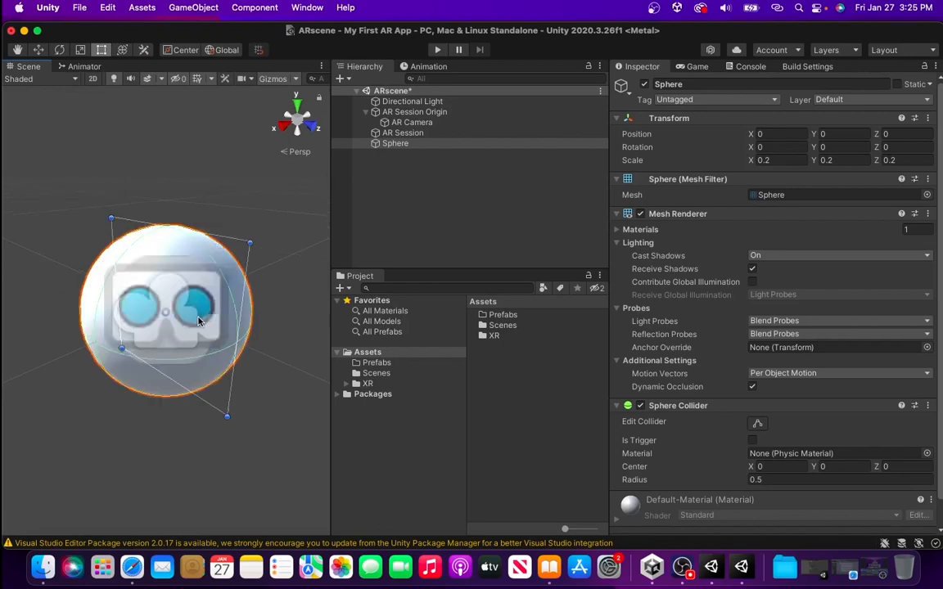
scroll(198, 321, down, 3)
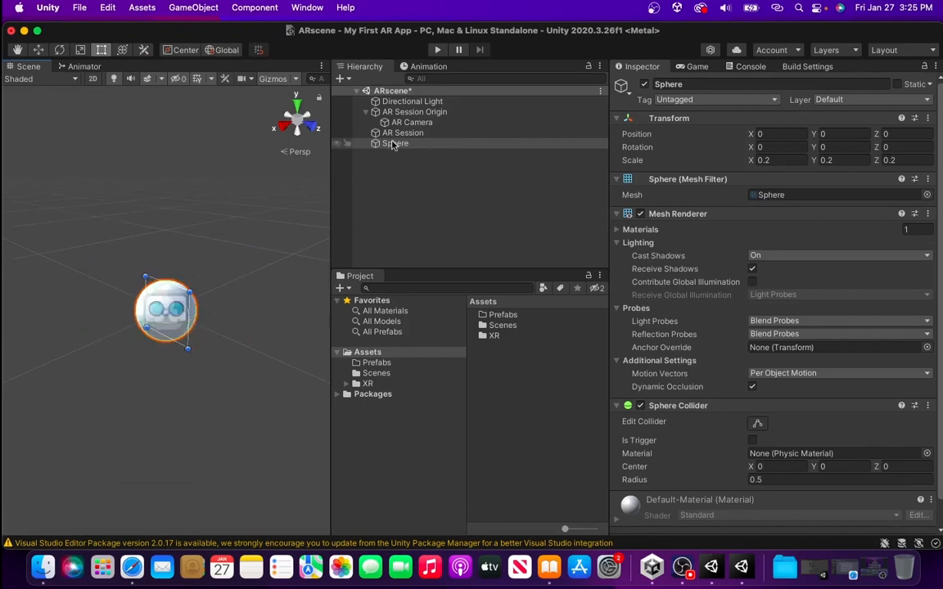
- Create a prefab from the scene's Sphere inside the Assets/Prefabs folder
double_click(499, 315)
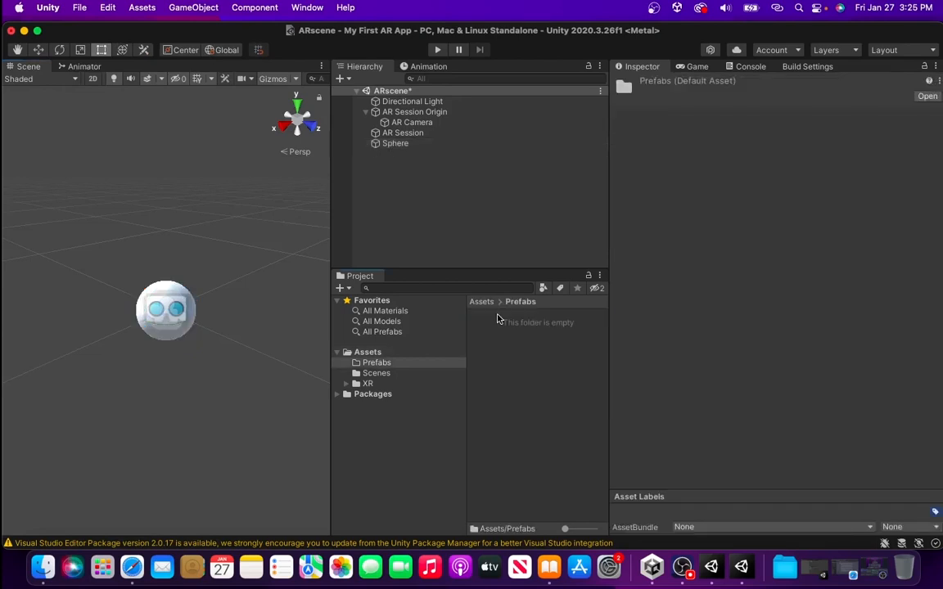
click(393, 144)
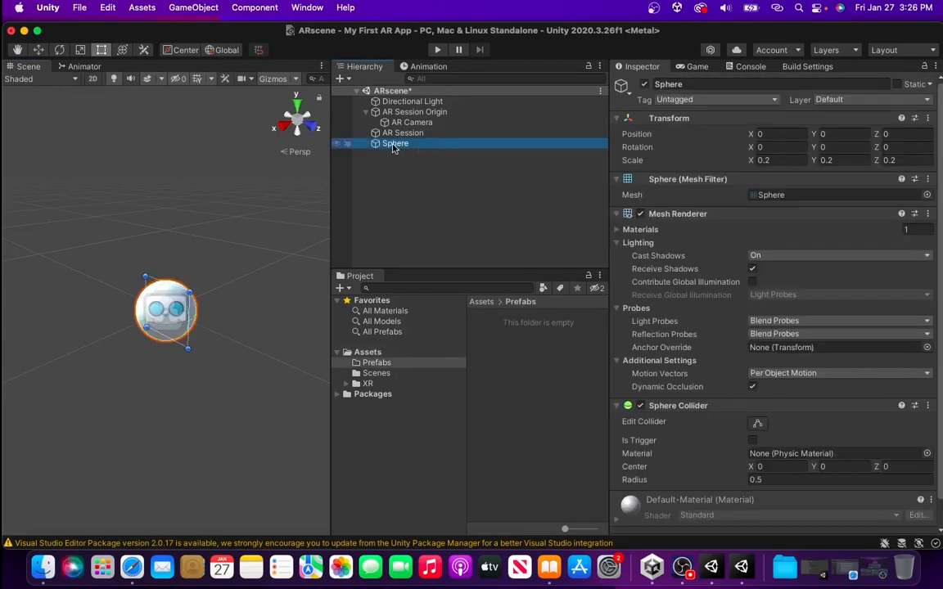
drag(393, 148, 502, 352)
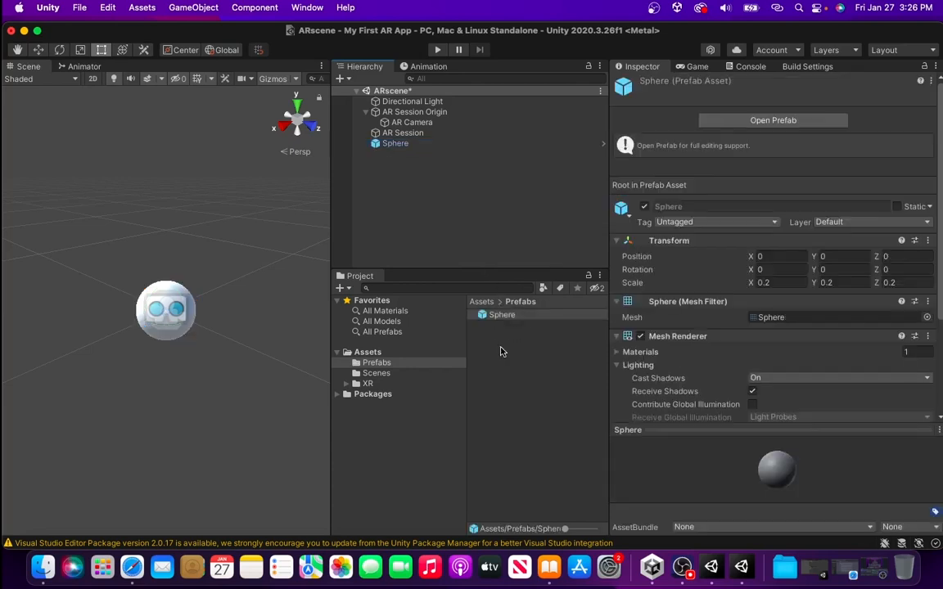
- Delete the Sphere object from the scene, keeping only its prefab asset
click(395, 143)
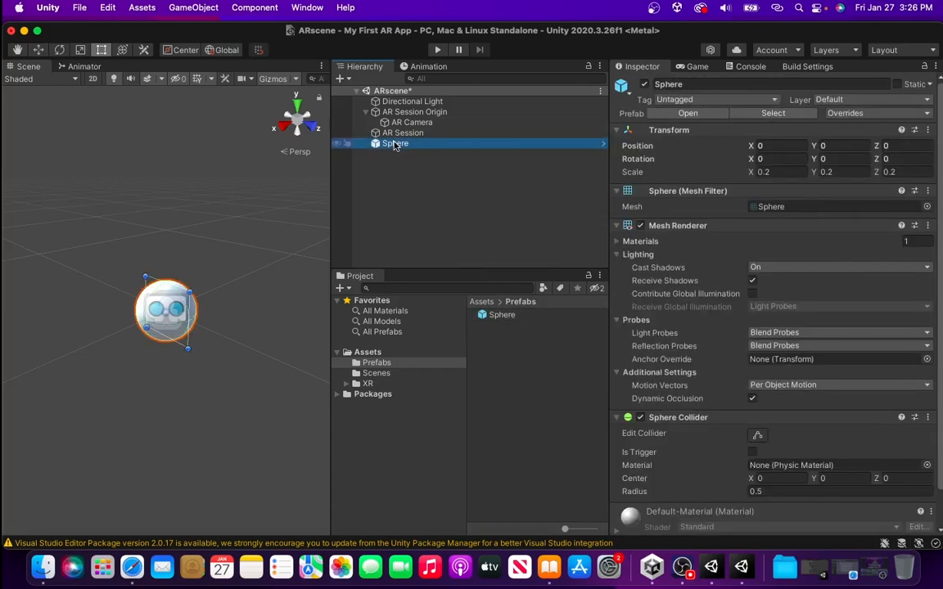
right_click(394, 144)
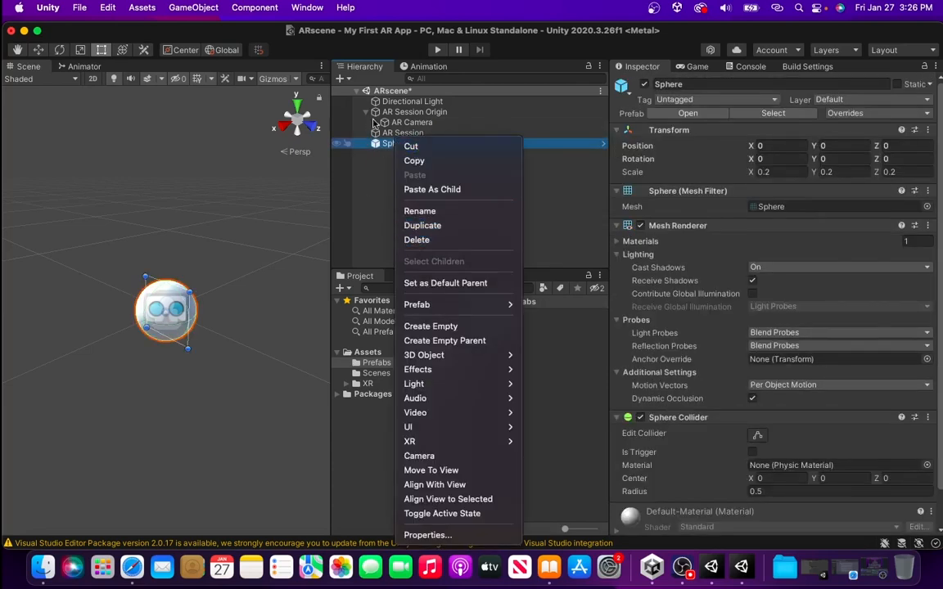
click(444, 240)
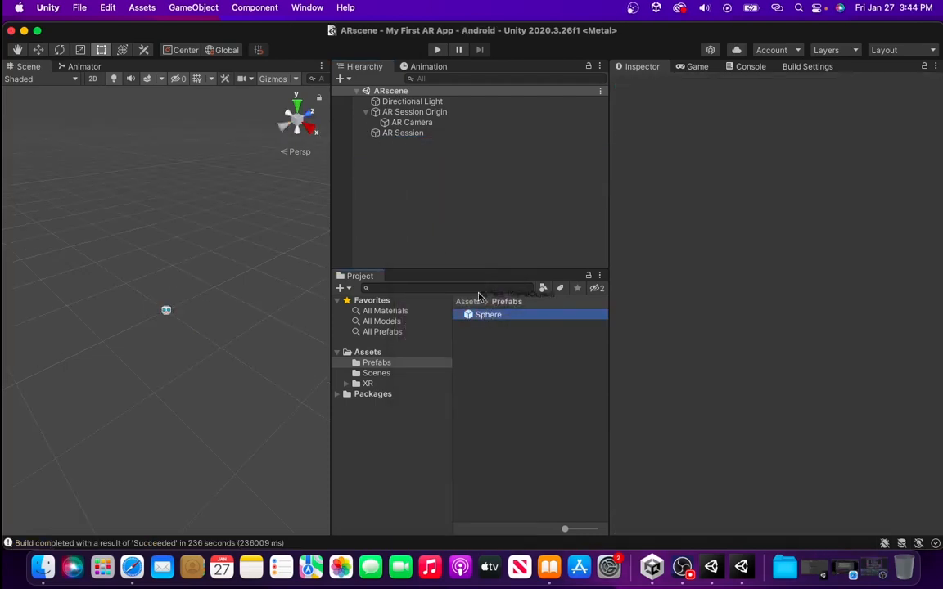
- Place the Sphere prefab as a child of AR Session Origin and duplicate it twice
drag(488, 314, 409, 113)
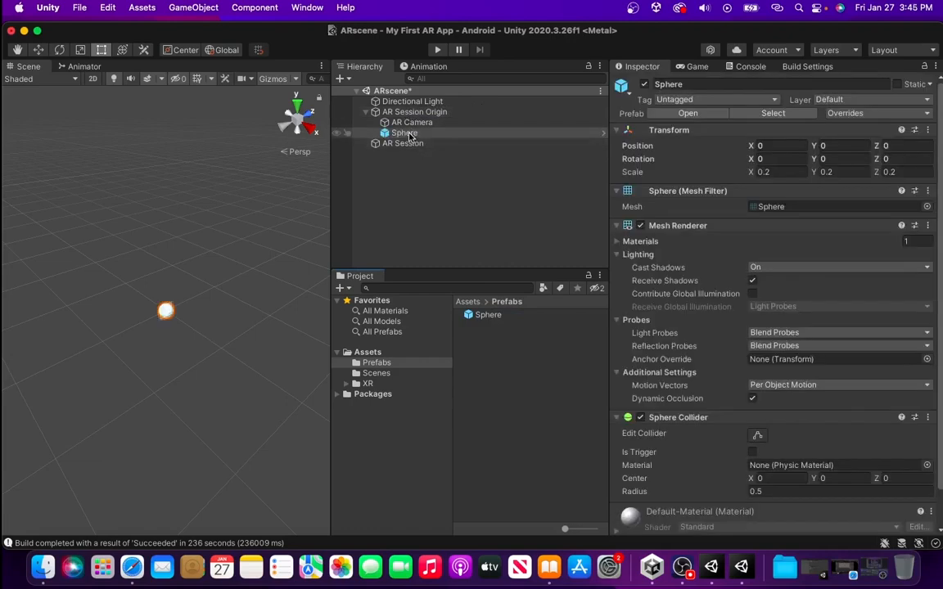
click(409, 136)
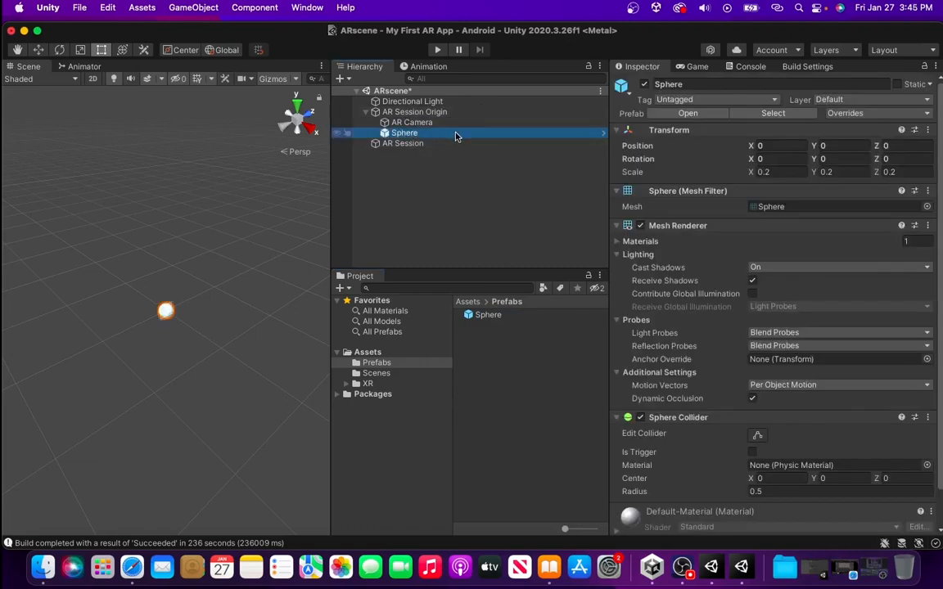
key(super+d)
key(super+d)
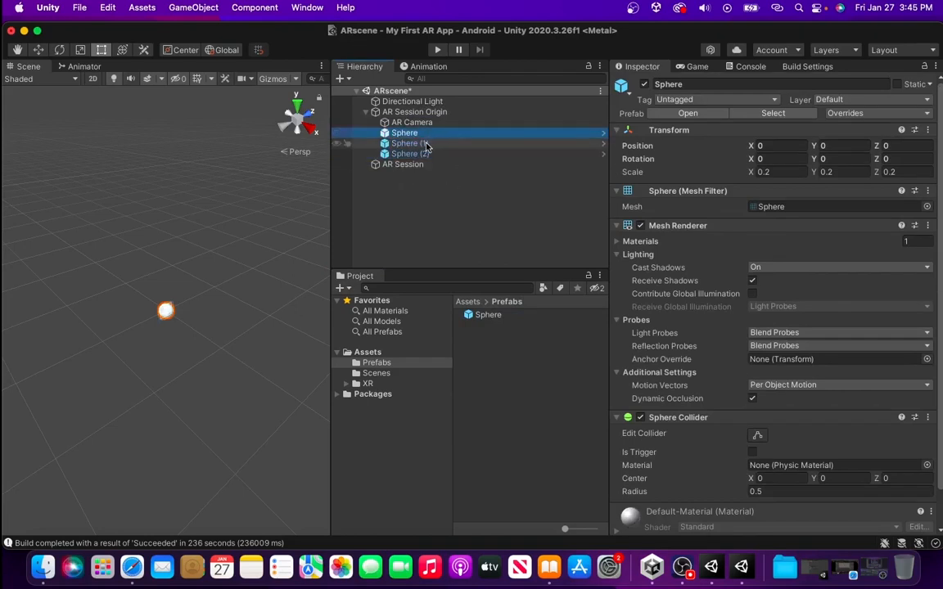
- Offset Sphere (1) along positive X and set the X position of Sphere (2) to -0.3
click(421, 143)
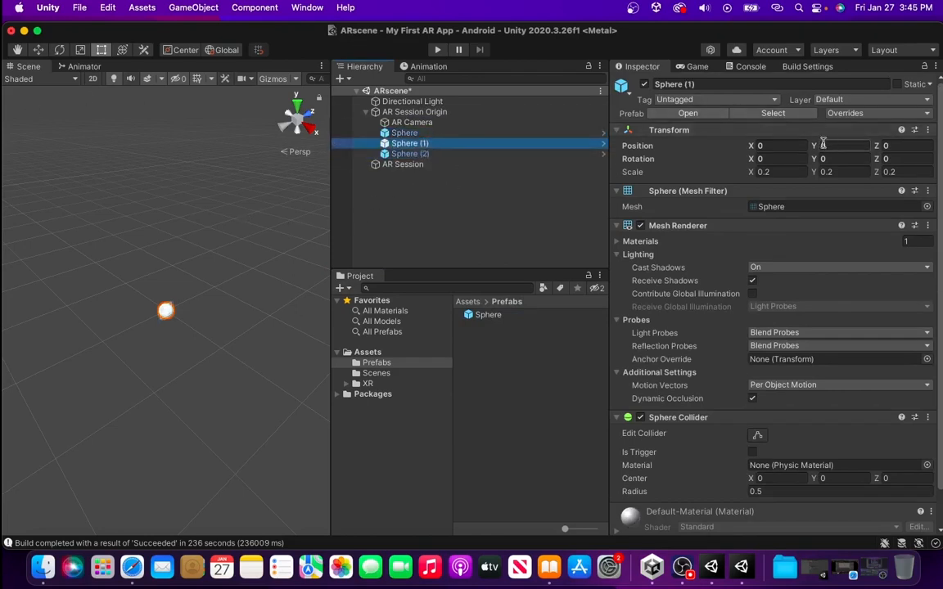
click(777, 145)
click(416, 154)
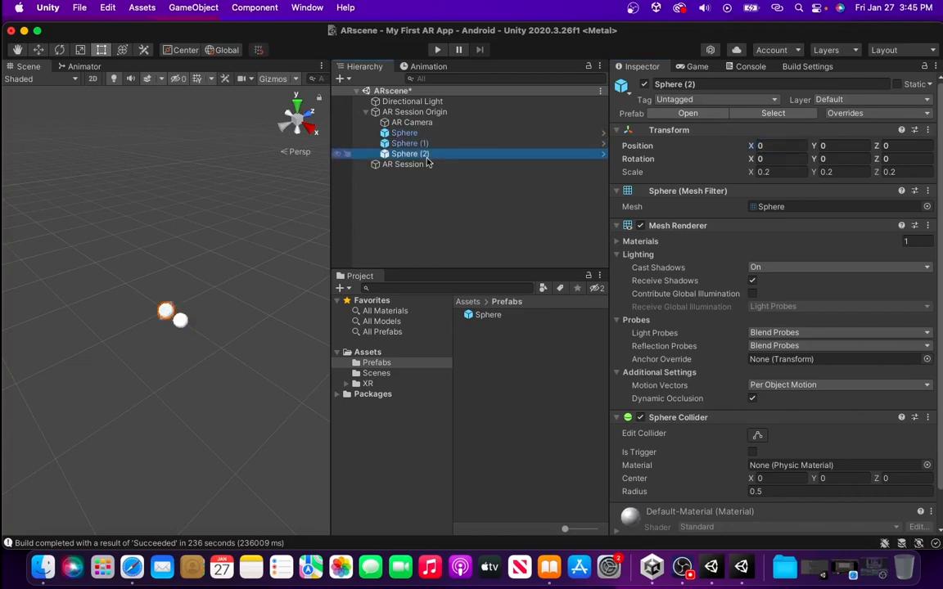
click(778, 145)
text(-0.3)
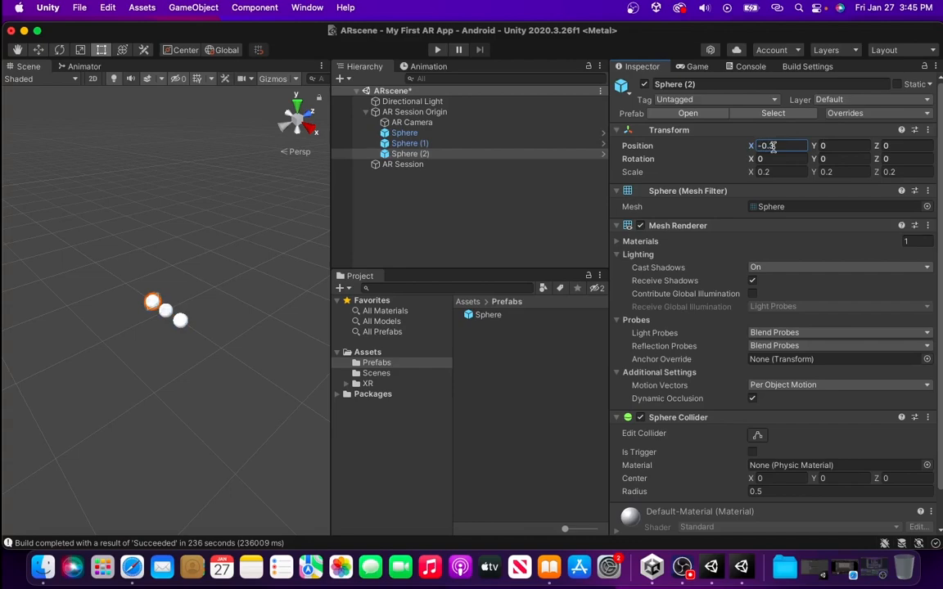
- Move all three spheres together along the Z axis to about 0.9, in front of the AR Camera
click(442, 133)
shift+click(436, 155)
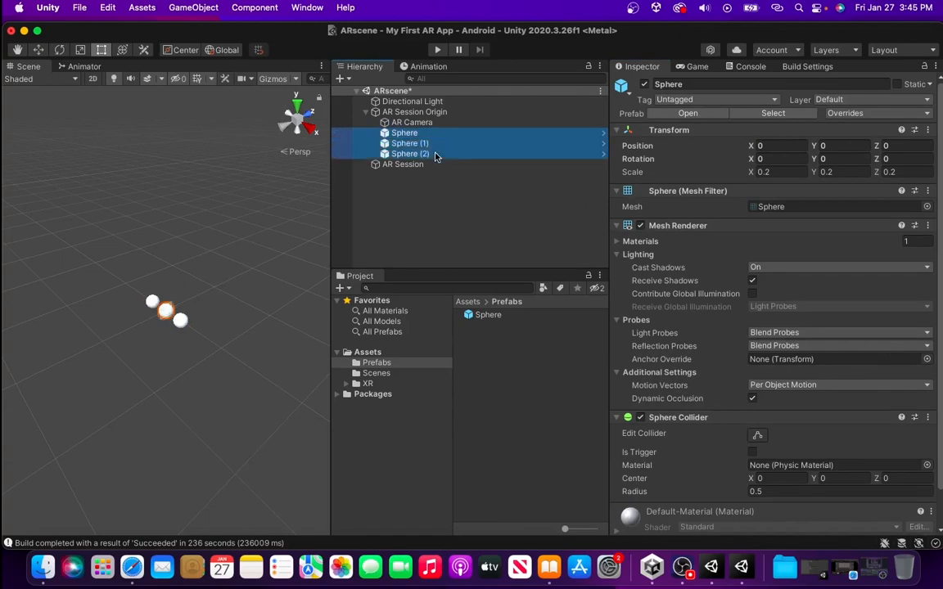
click(39, 51)
drag(195, 298, 241, 281)
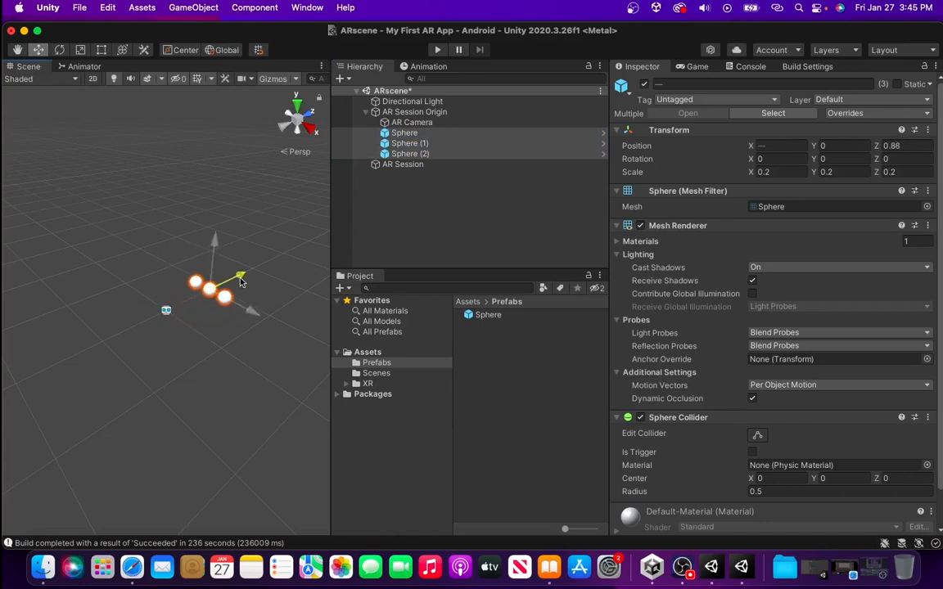
- Select AR Session Origin and save the ARscene scene
click(539, 112)
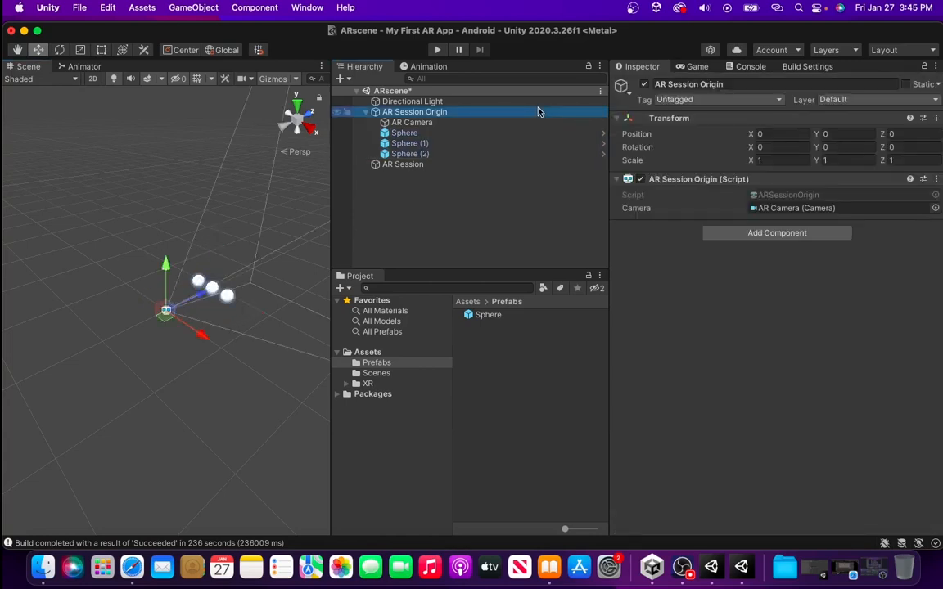
click(80, 8)
click(86, 77)
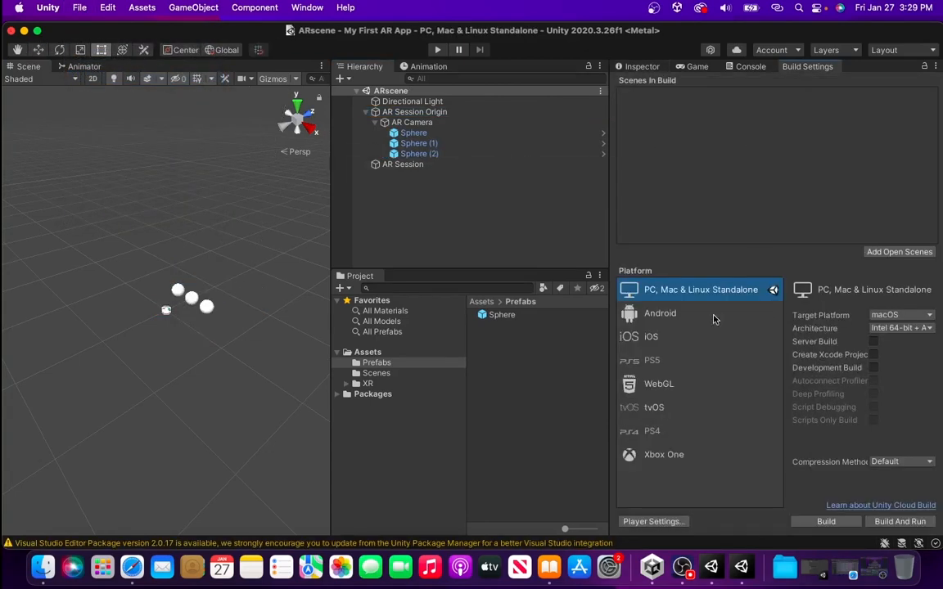
- Switch the project's build platform to Android in the Build Settings
click(669, 312)
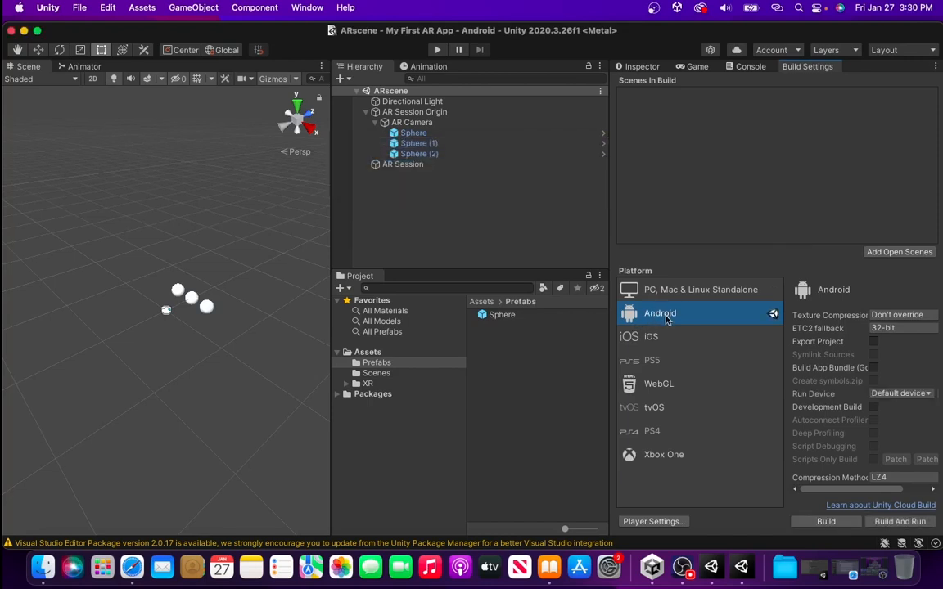
click(677, 338)
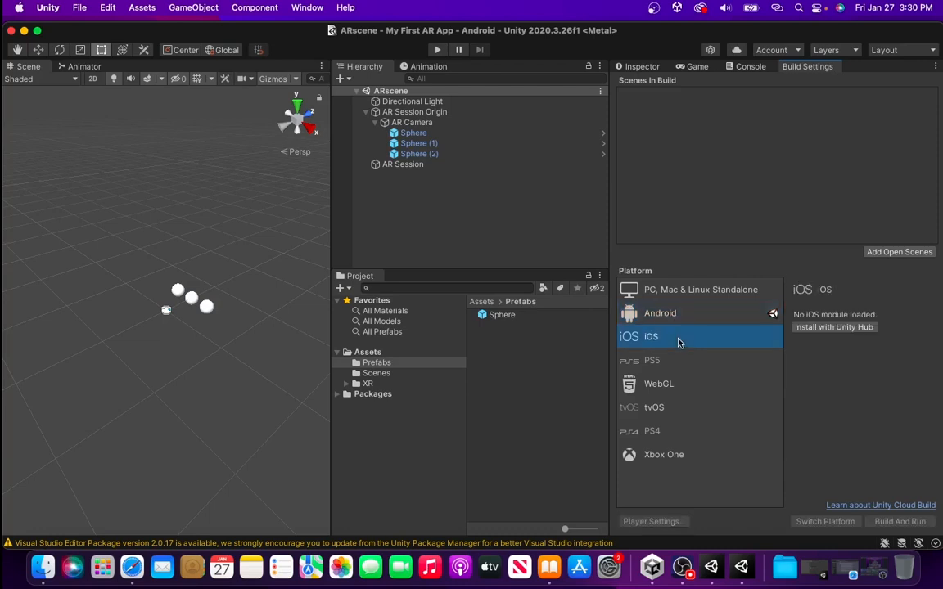
click(705, 319)
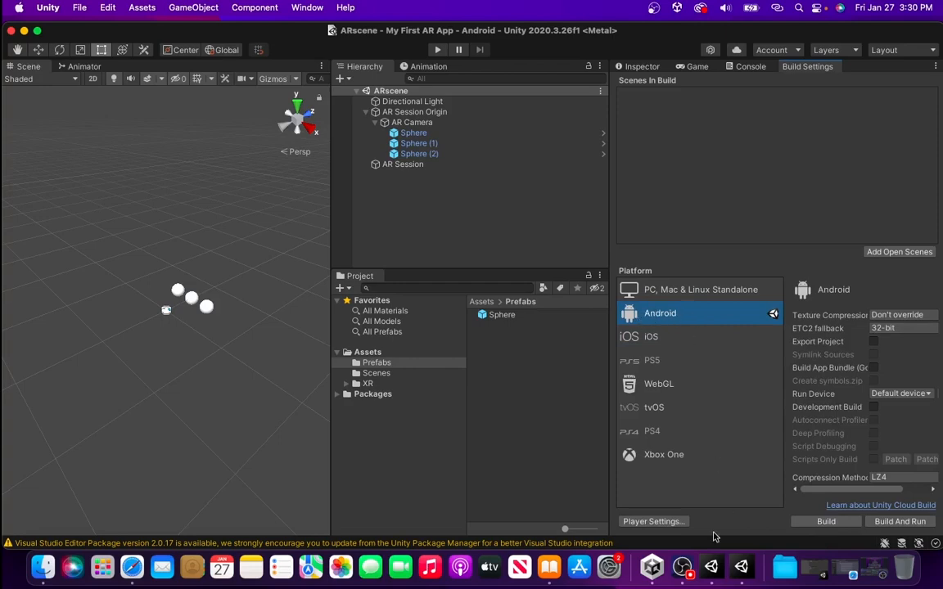
- Set the Company Name to ARMO in the Player settings and keep the Product Name My First AR App
click(663, 522)
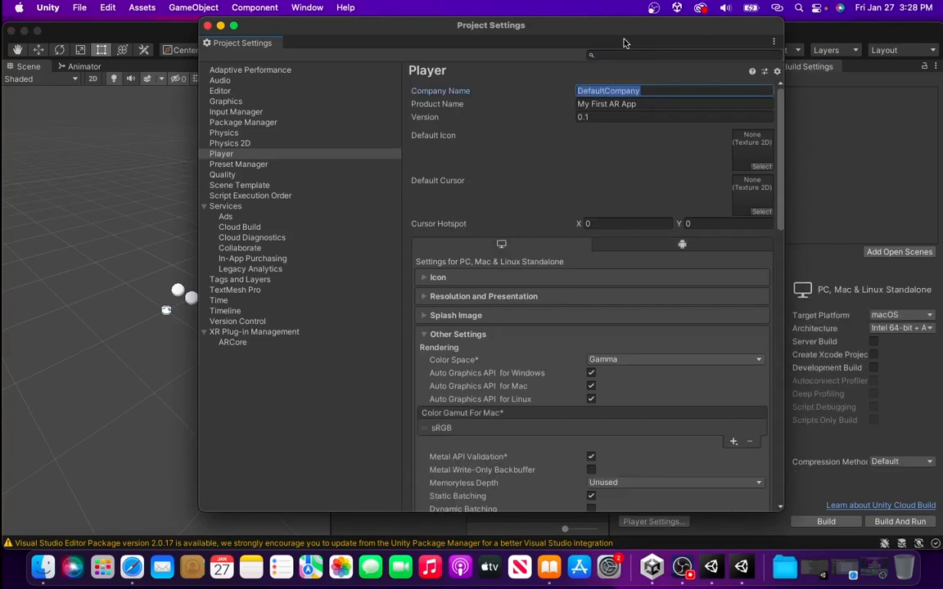
text(ARMO)
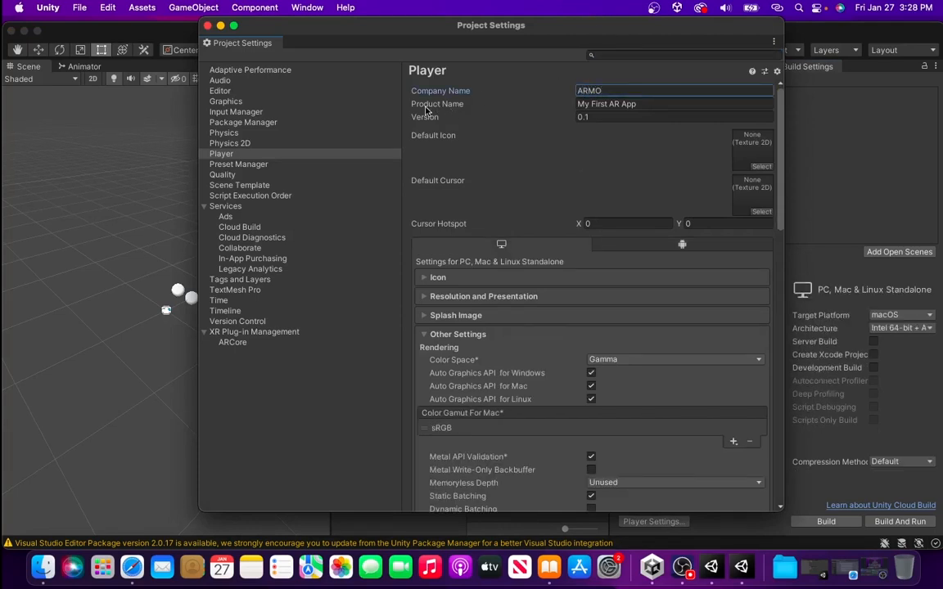
click(674, 103)
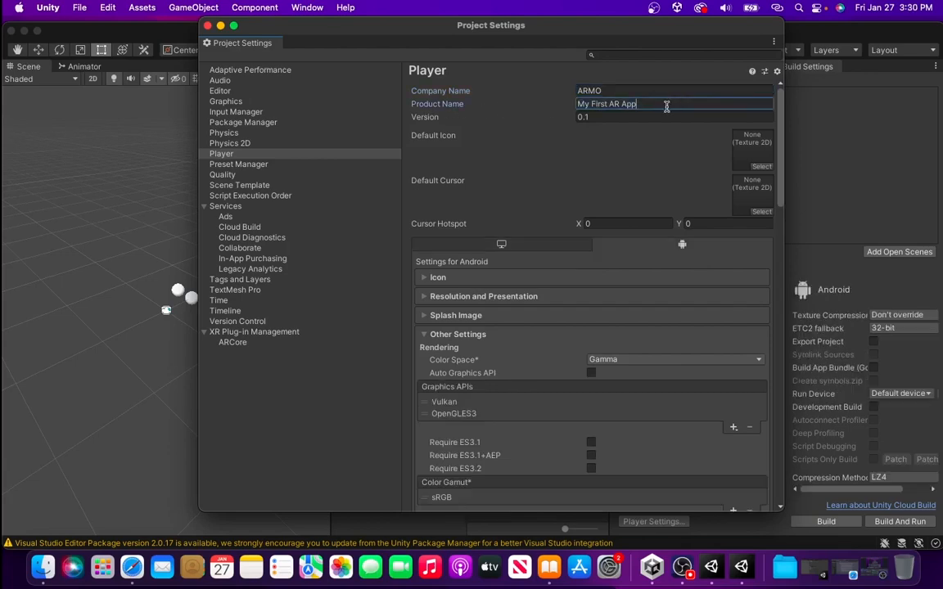
- Set the Minimum API Level to Android 8.0 'Oreo' (API level 26) in the Android Player settings
scroll(641, 171, down, 3)
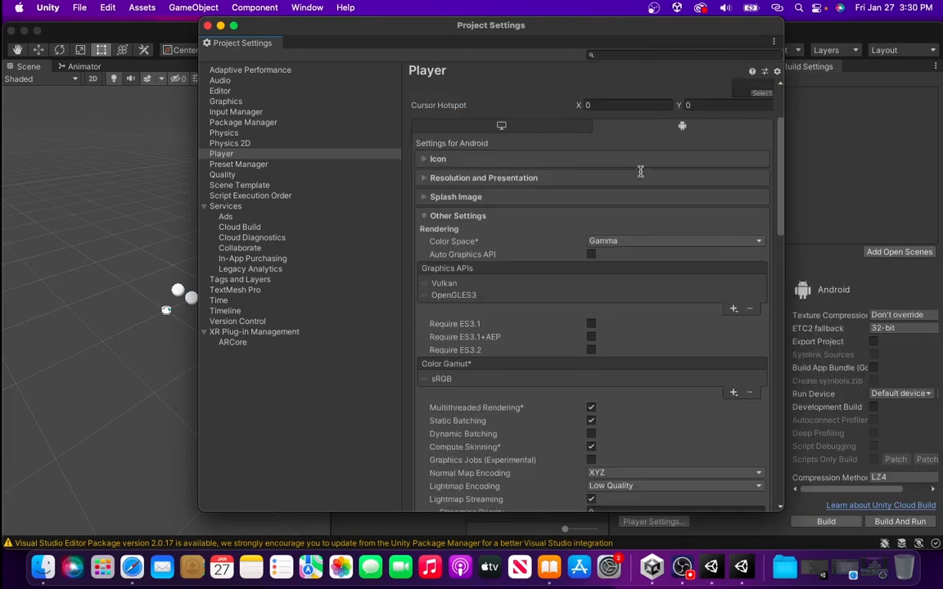
scroll(641, 171, down, 10)
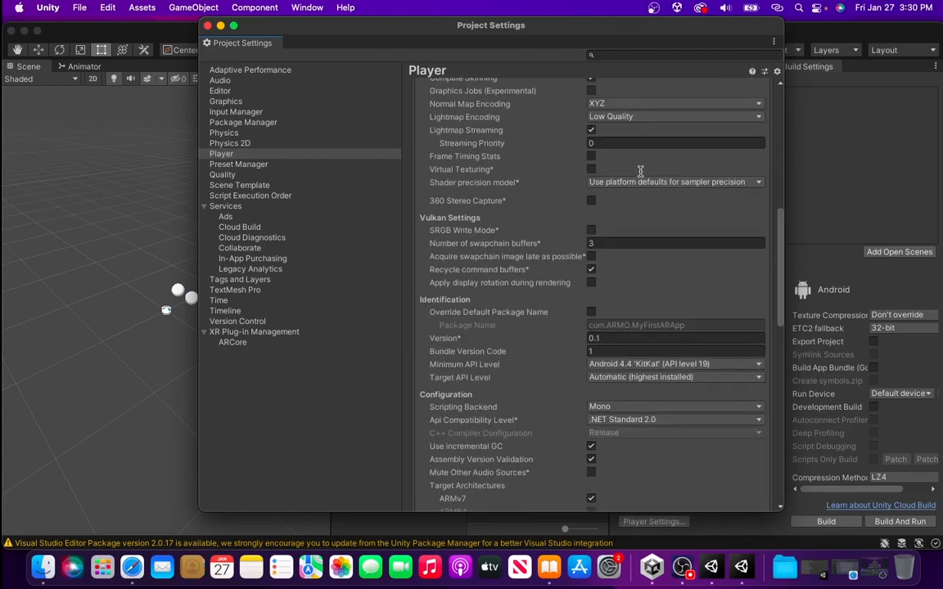
scroll(641, 171, down, 3)
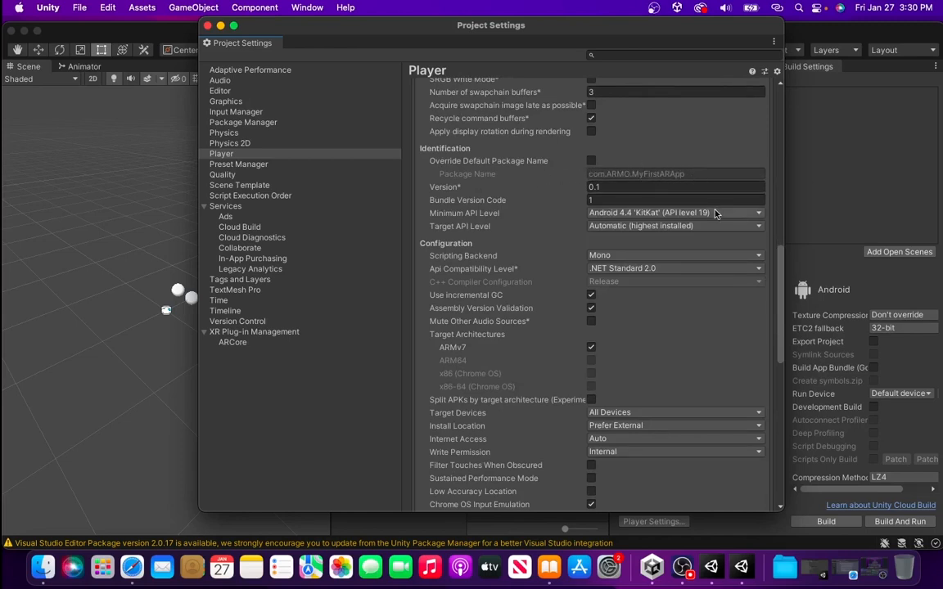
scroll(644, 188, down, 1)
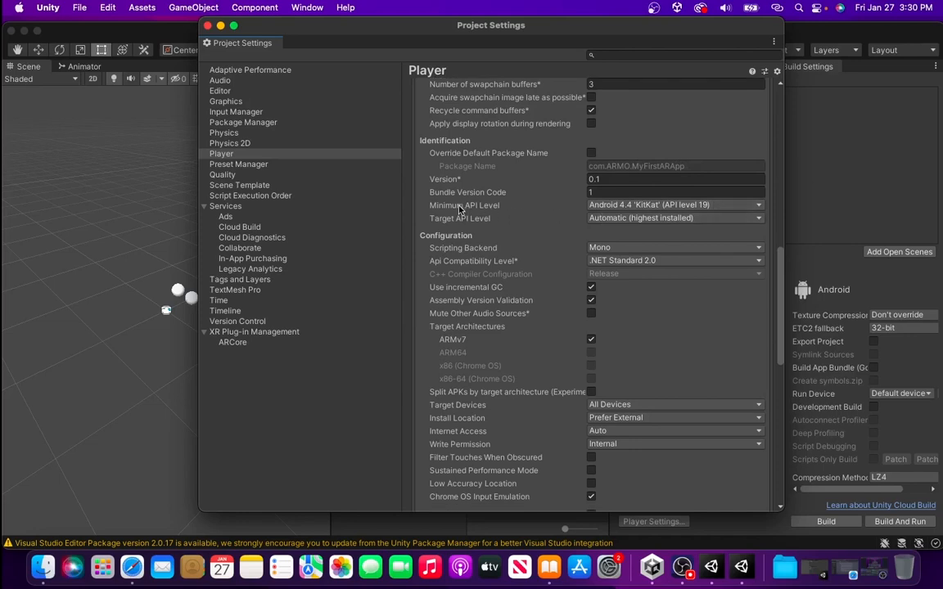
click(656, 205)
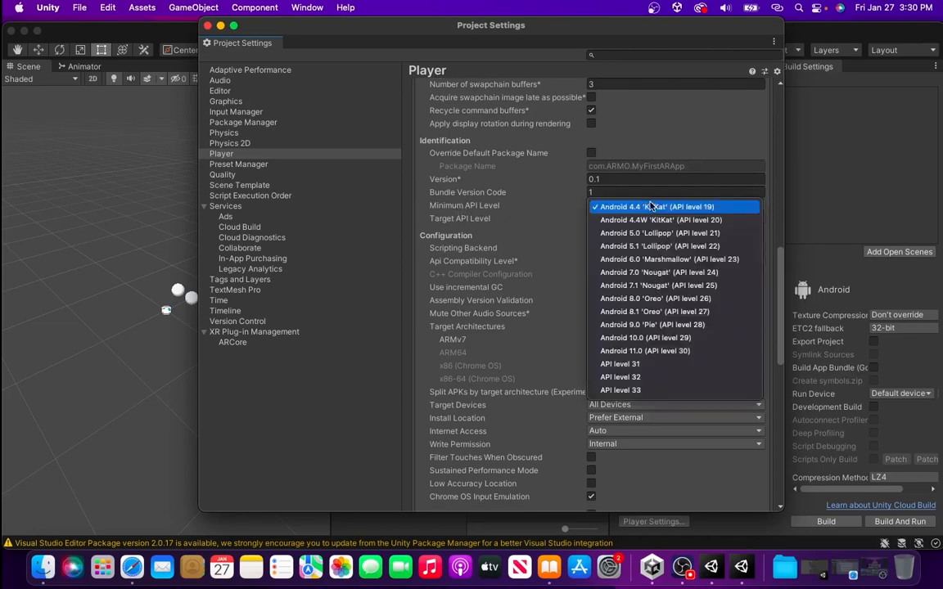
click(676, 299)
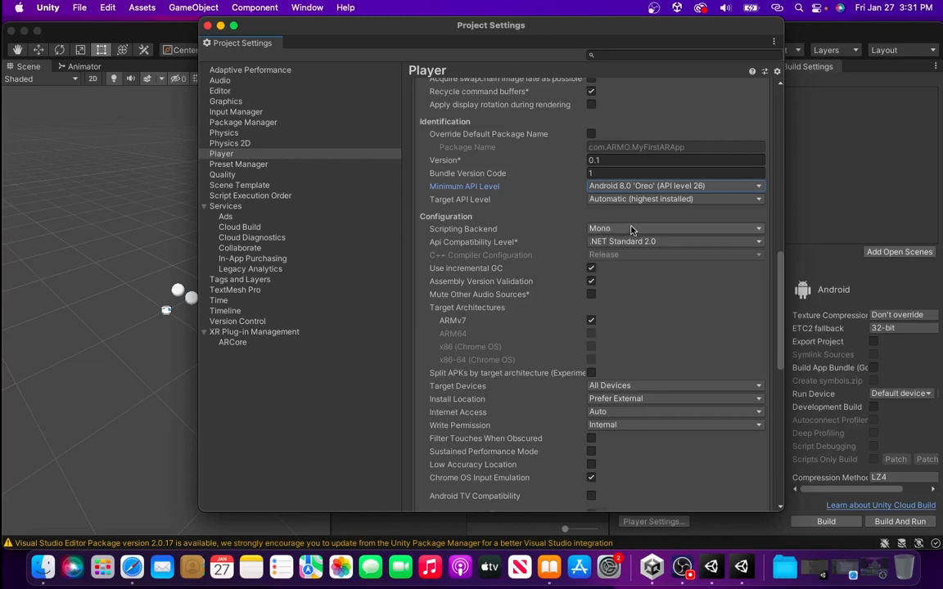
- Try the IL2CPP scripting backend with the ARM64 target architecture, and return to the Mono backend with ARM64 off
click(630, 229)
click(632, 242)
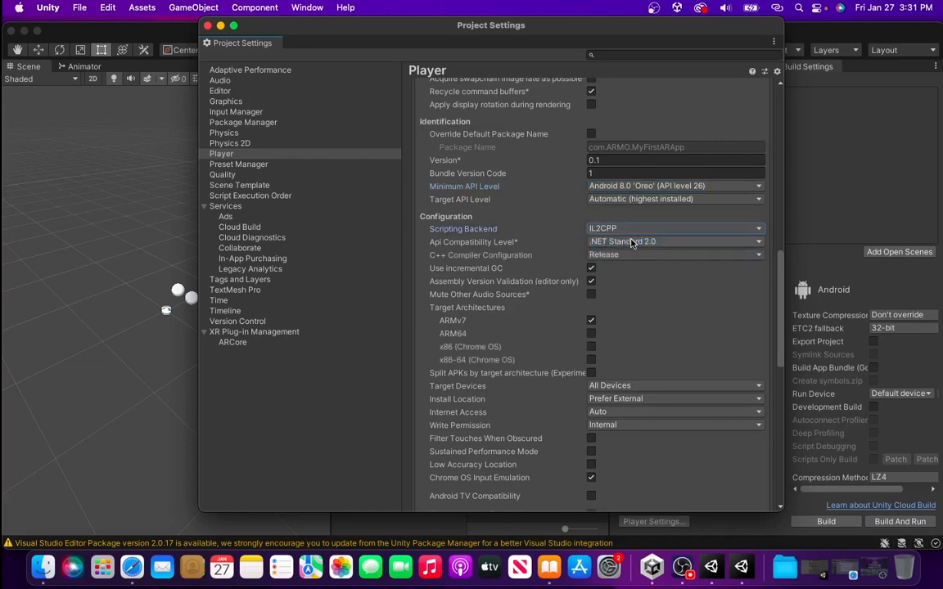
scroll(622, 237, down, 1)
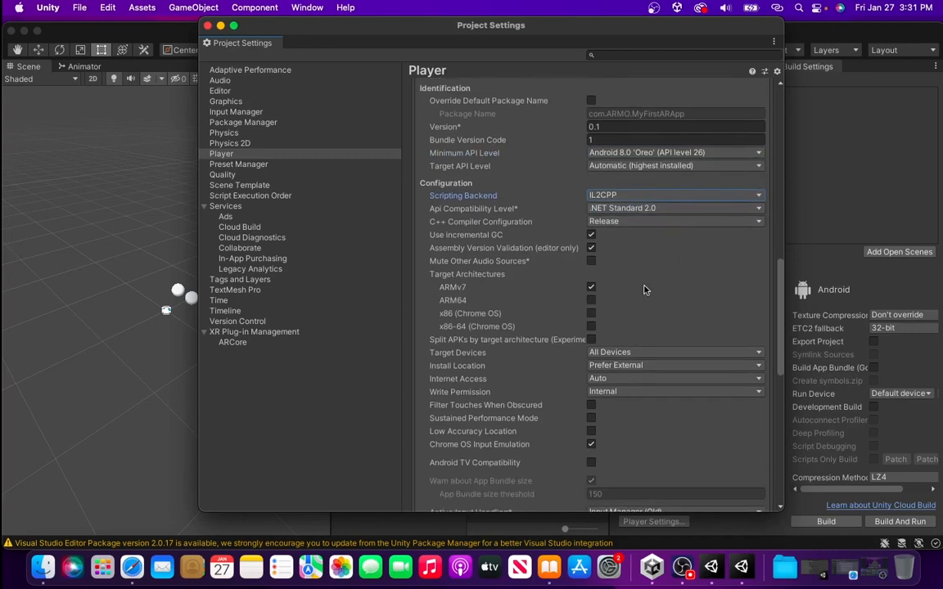
click(592, 302)
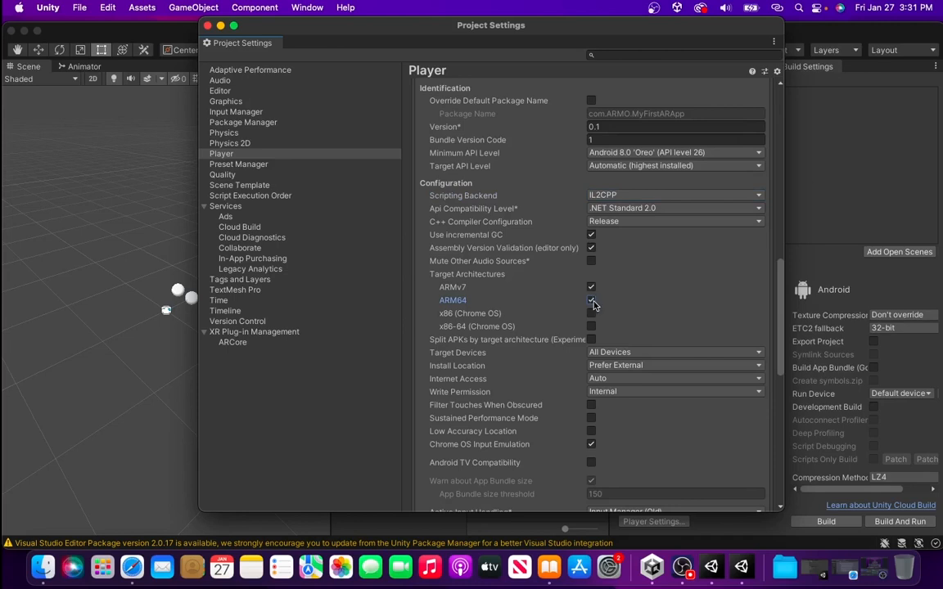
click(593, 300)
click(592, 301)
click(593, 301)
click(637, 198)
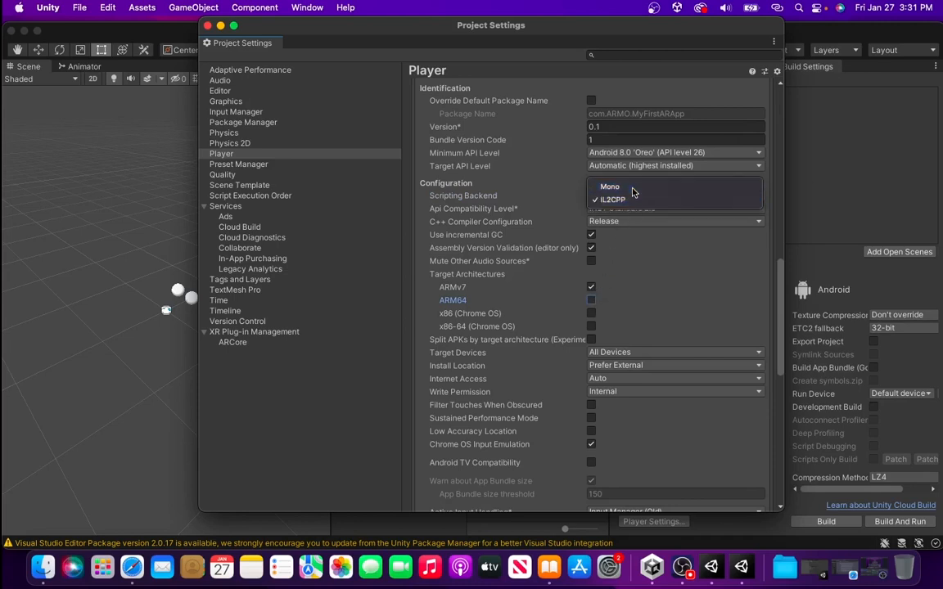
click(610, 188)
- Reorder the Graphics APIs list so that OpenGLES3 comes before Vulkan
scroll(679, 218, up, 5)
scroll(679, 218, up, 5)
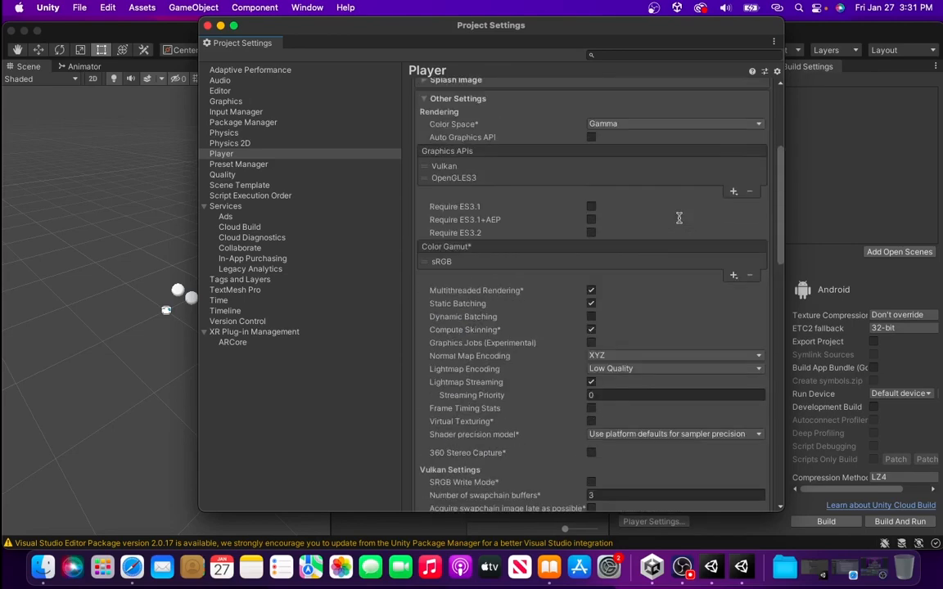
drag(425, 179, 425, 193)
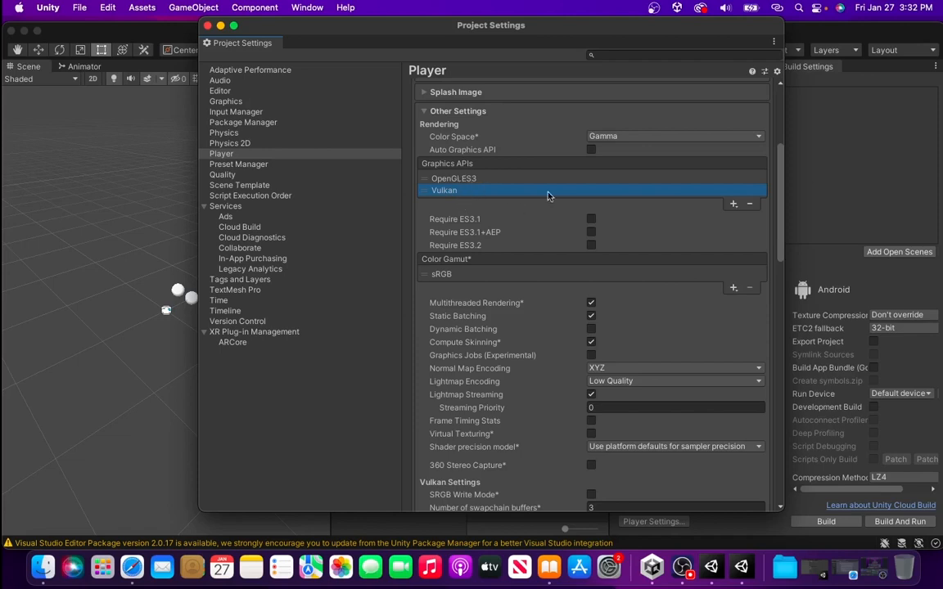
- Enable ARCore as the Android plug-in provider in XR Plug-in Management and close the Project Settings
scroll(648, 168, up, 5)
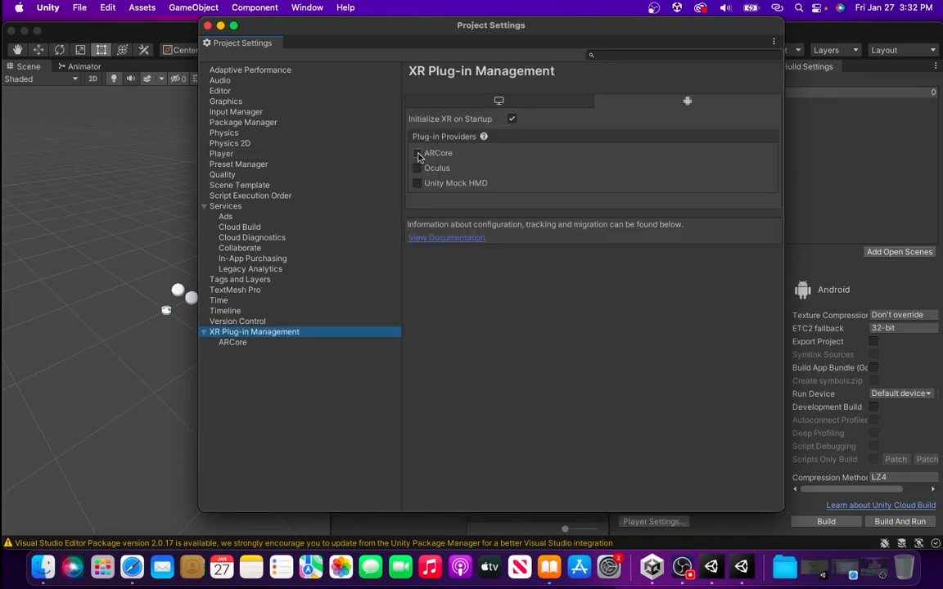
click(417, 155)
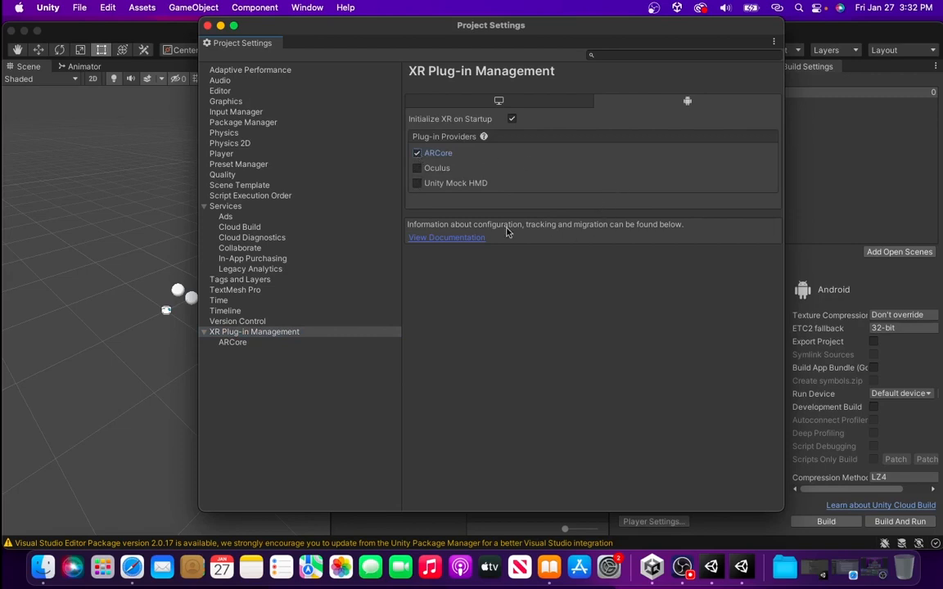
click(207, 27)
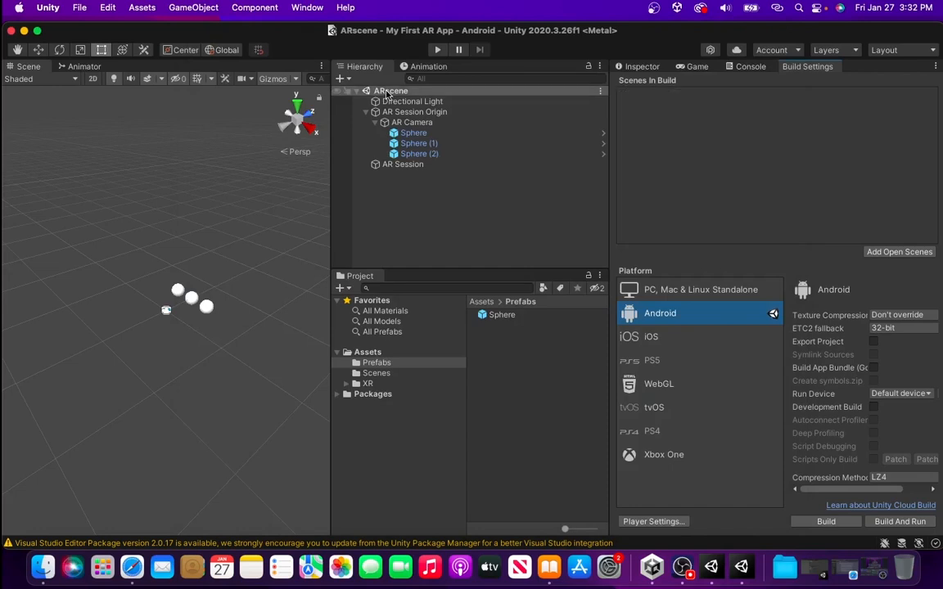
- Add ARscene to Scenes In Build and, with the device list refreshed, choose the connected POCO M2007 phone as Run Device
drag(385, 91, 679, 100)
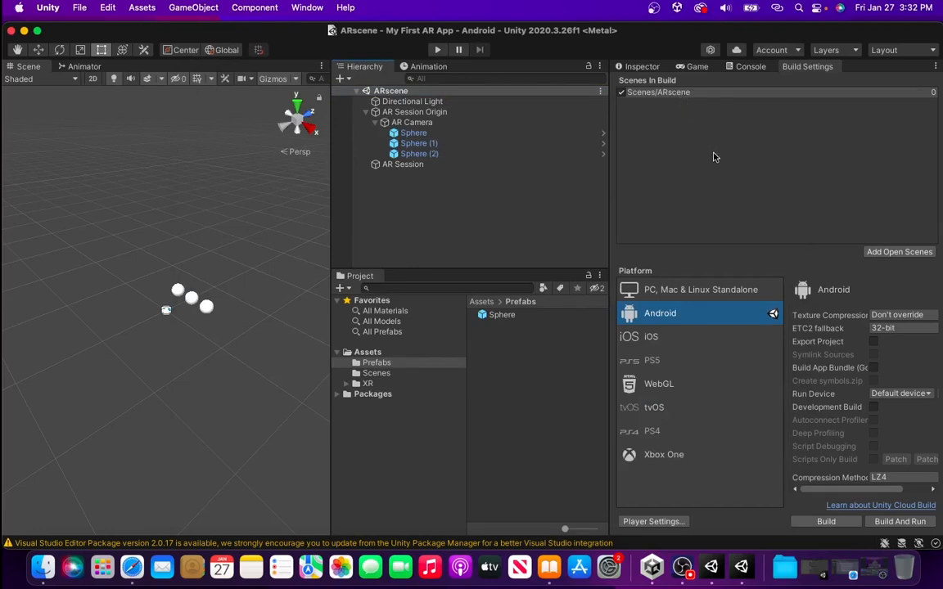
click(915, 396)
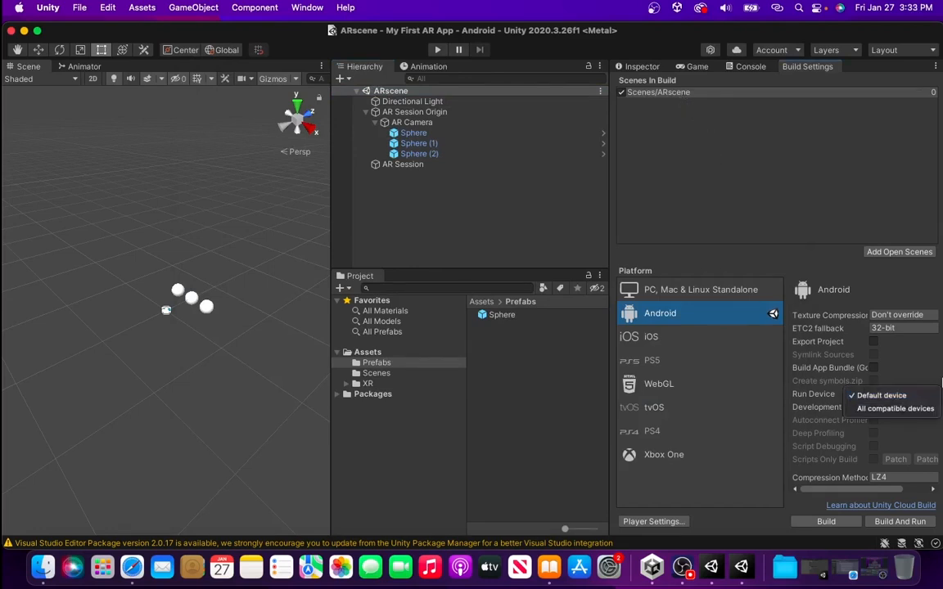
click(940, 394)
click(939, 394)
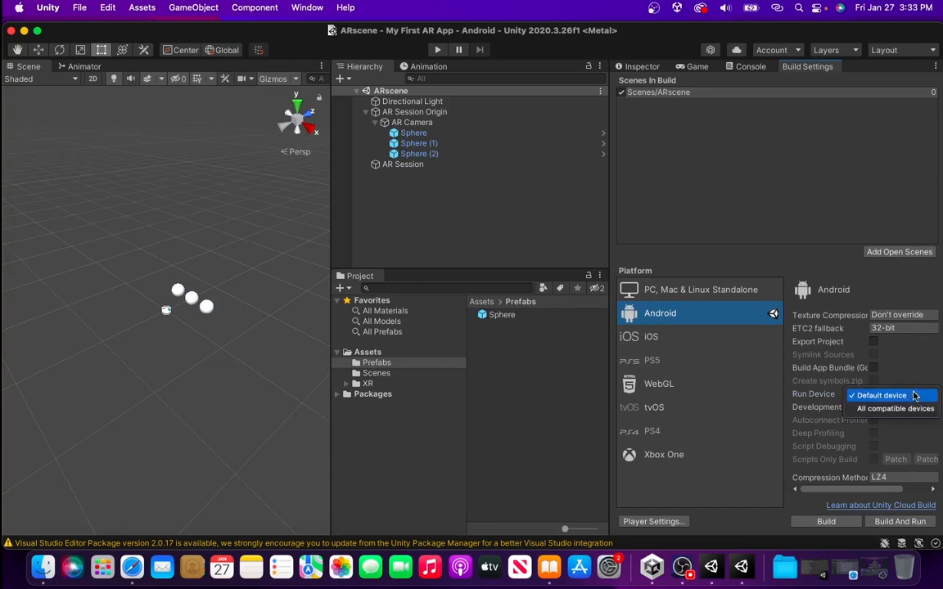
click(940, 394)
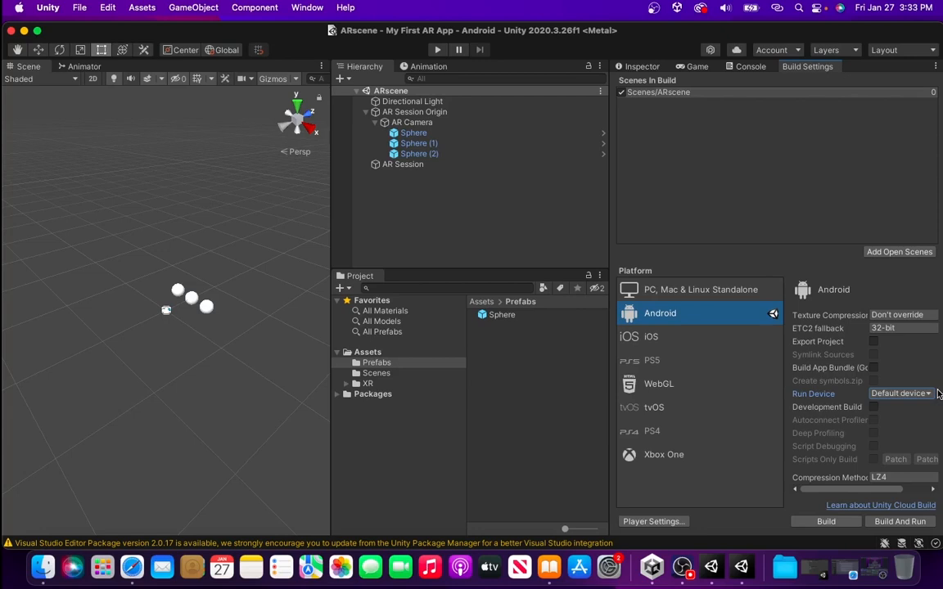
drag(610, 167, 534, 170)
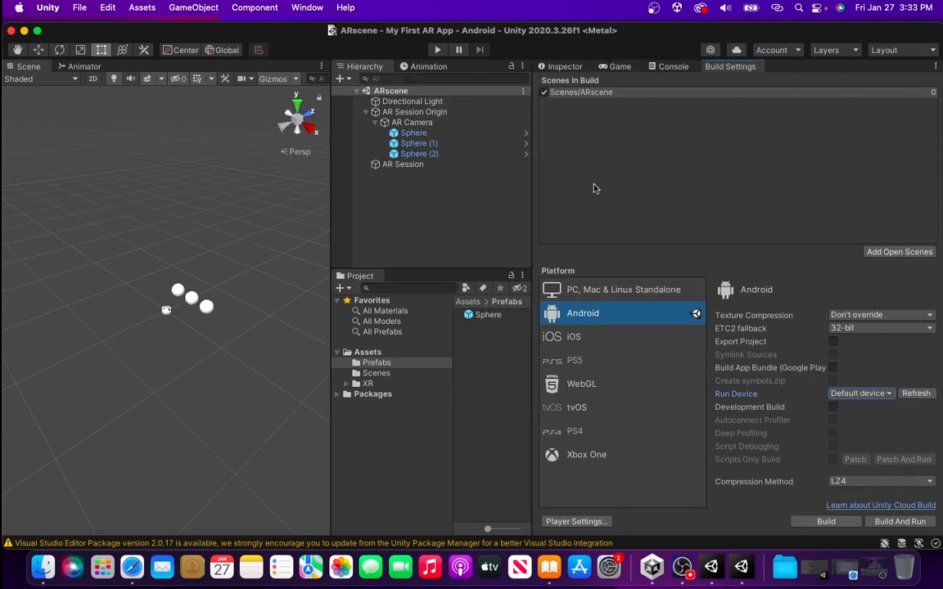
click(916, 395)
click(863, 394)
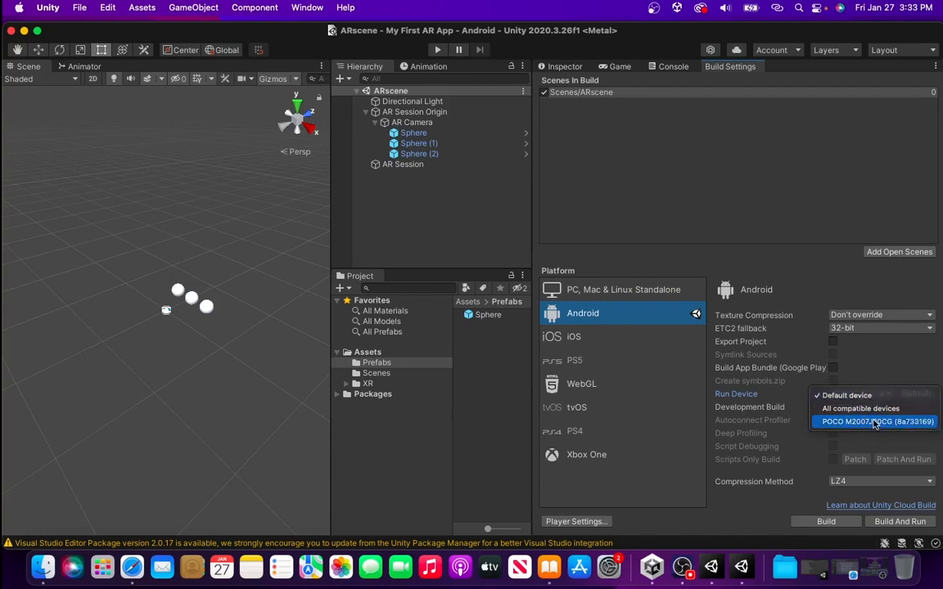
click(874, 423)
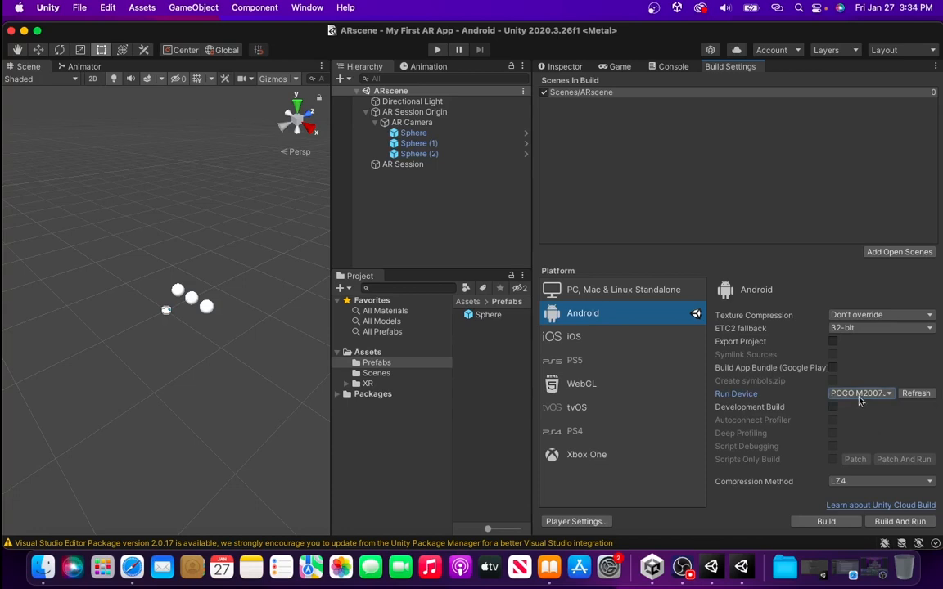
- Build and run the Android app, saving it as MyFirstARApp in the Unity Builds folder
click(900, 521)
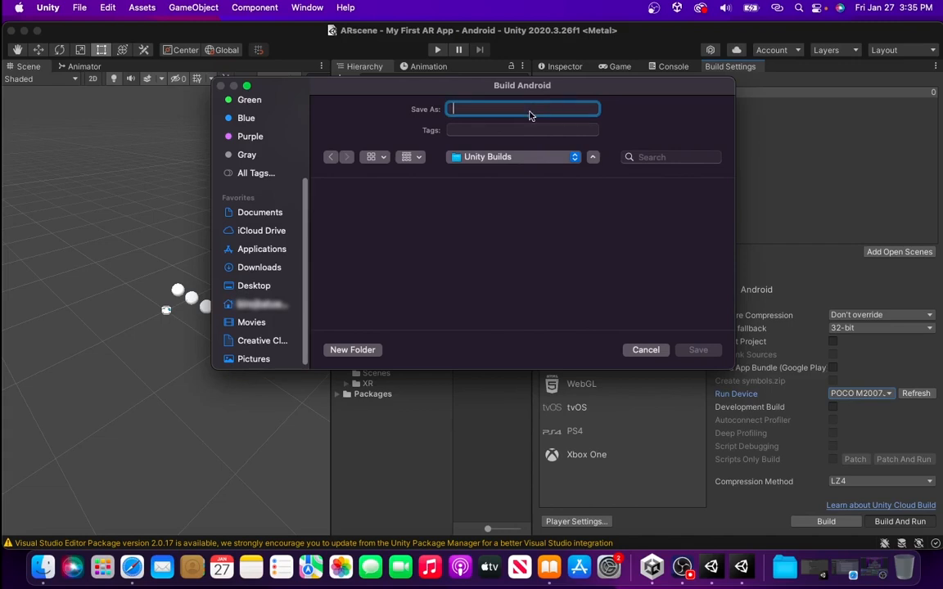
text(MyFirstA)
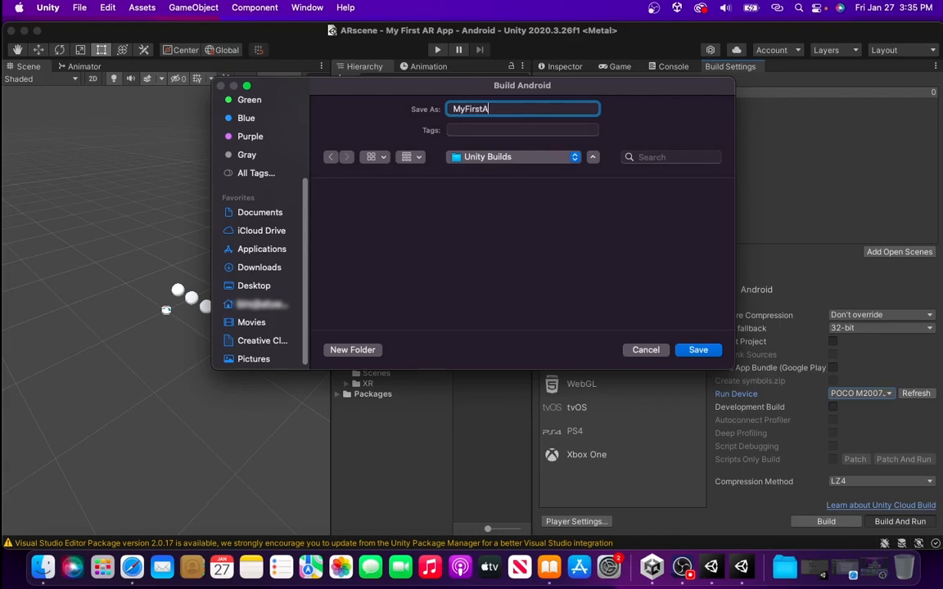
text(RApp)
click(697, 350)
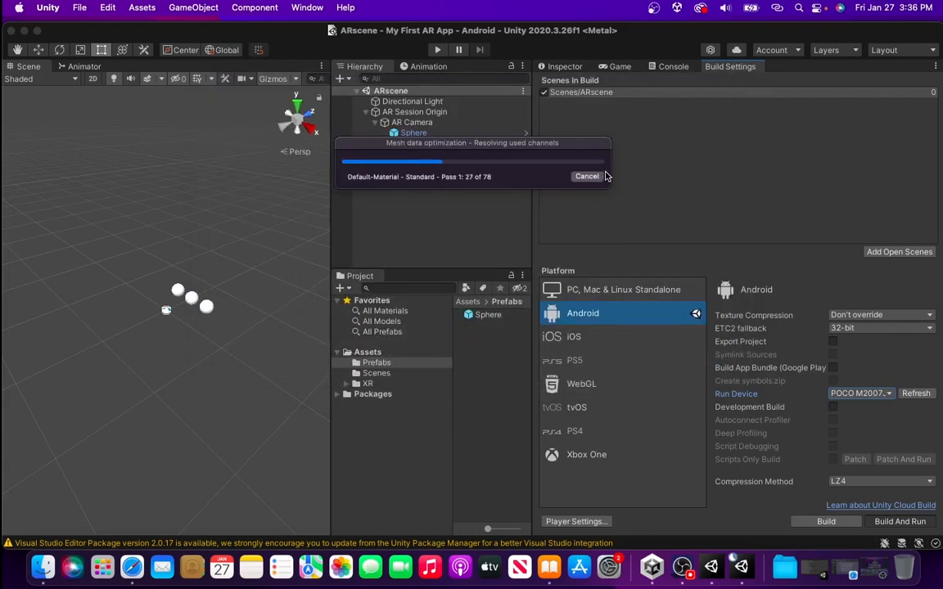